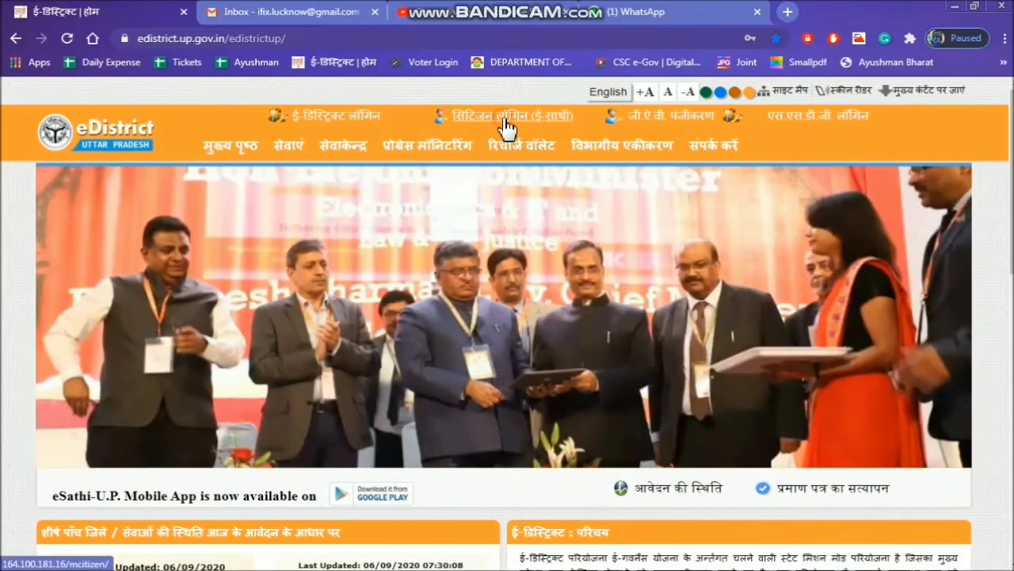
pyautogui.click(507, 126)
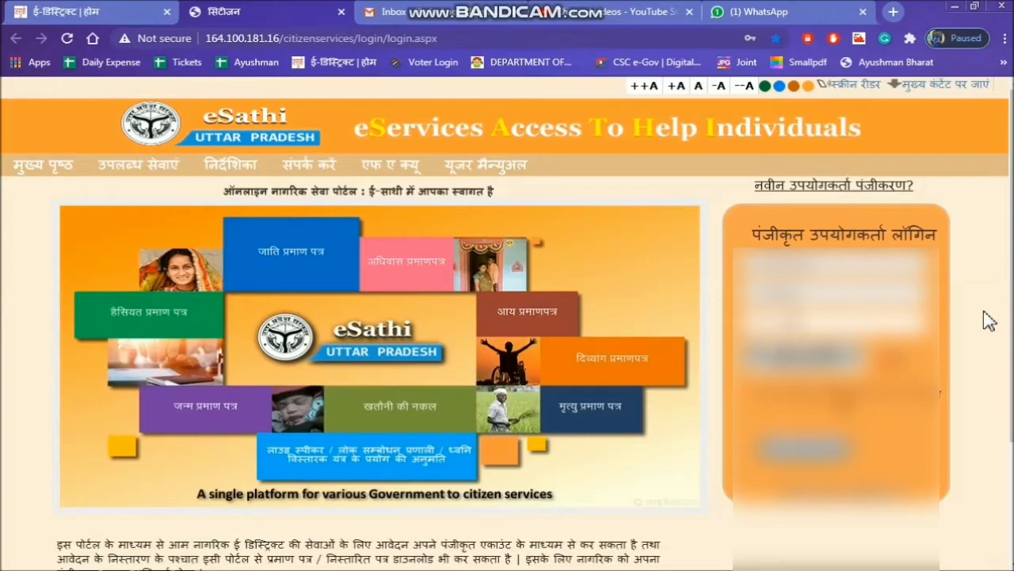
pyautogui.click(838, 189)
pyautogui.click(846, 398)
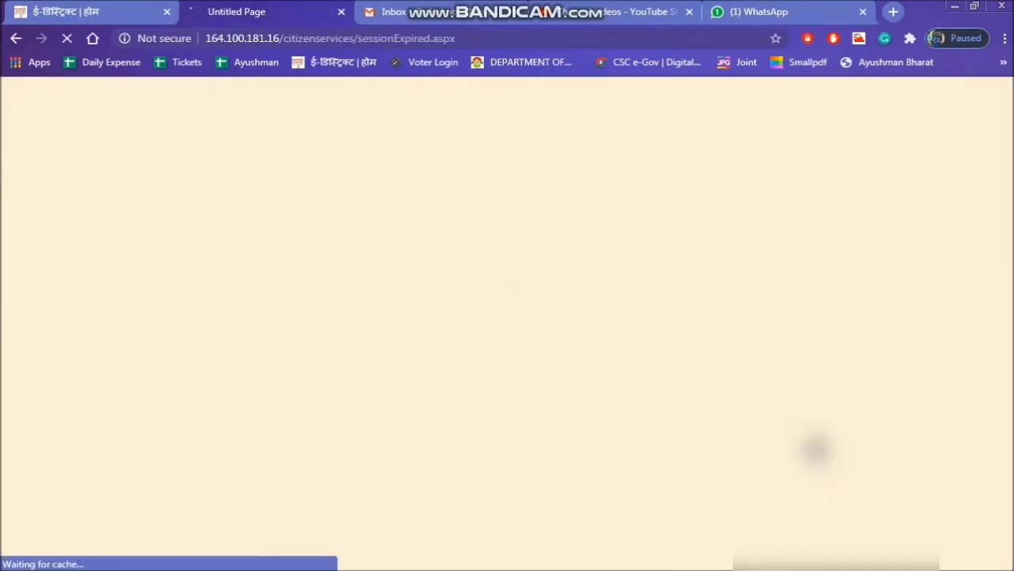
pyautogui.click(342, 11)
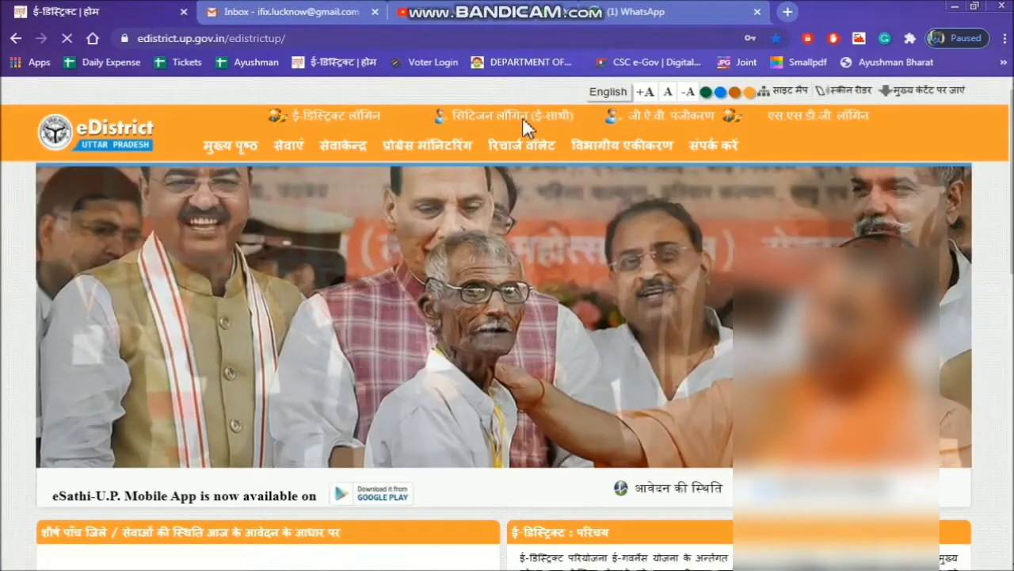
# Open the सिटिजन लॉगिन (ई-साथी) portal and log in to the registered user account.
pyautogui.click(523, 121)
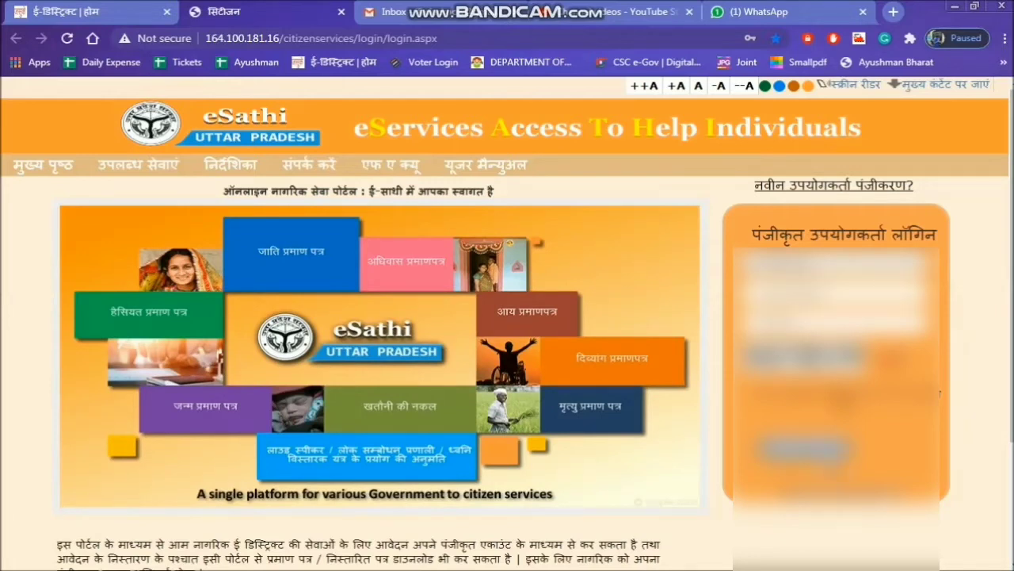
pyautogui.click(828, 460)
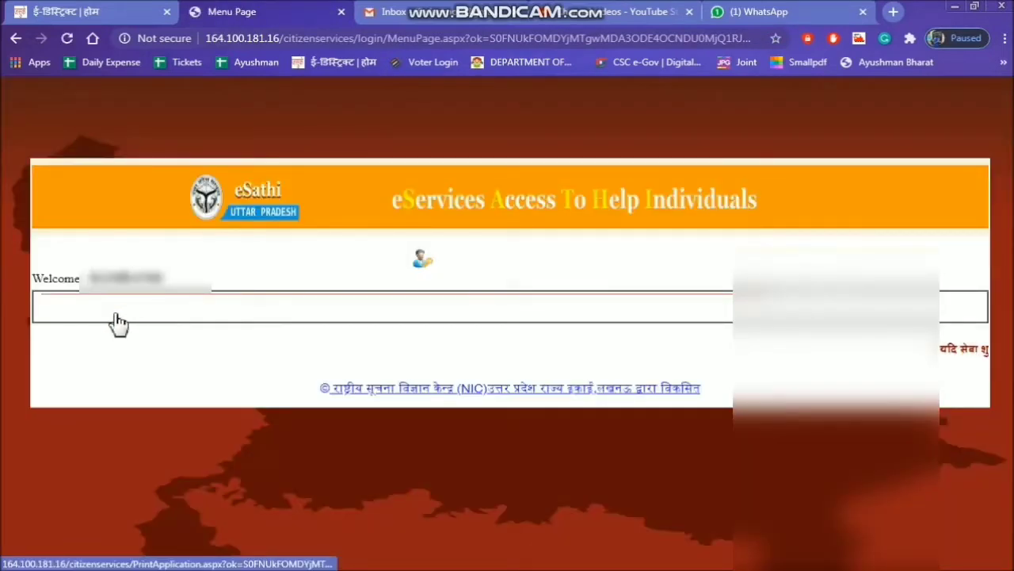
# Start a new application for the आय प्रमाण पत्र service and open its application form.
pyautogui.click(126, 317)
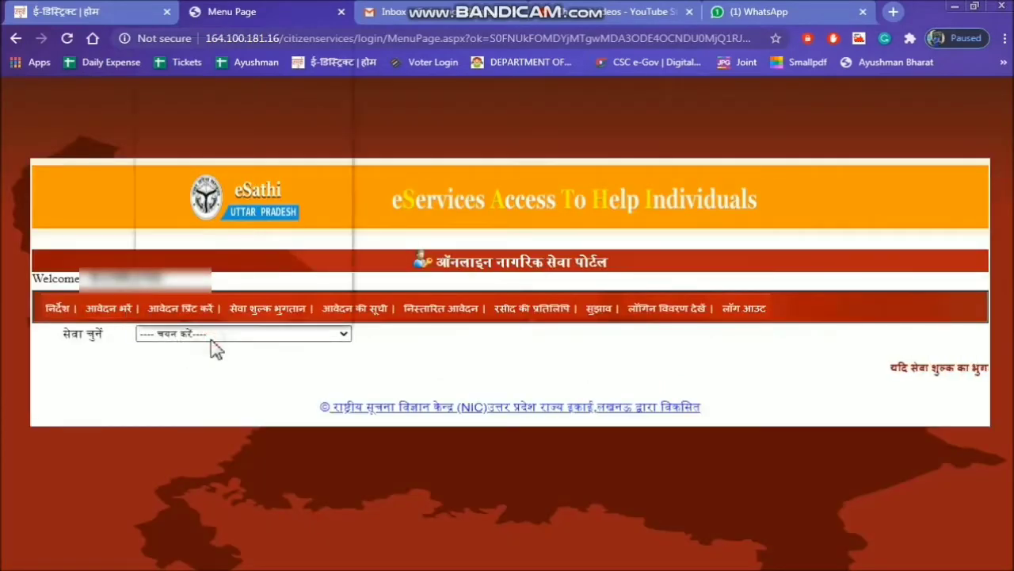
pyautogui.click(211, 338)
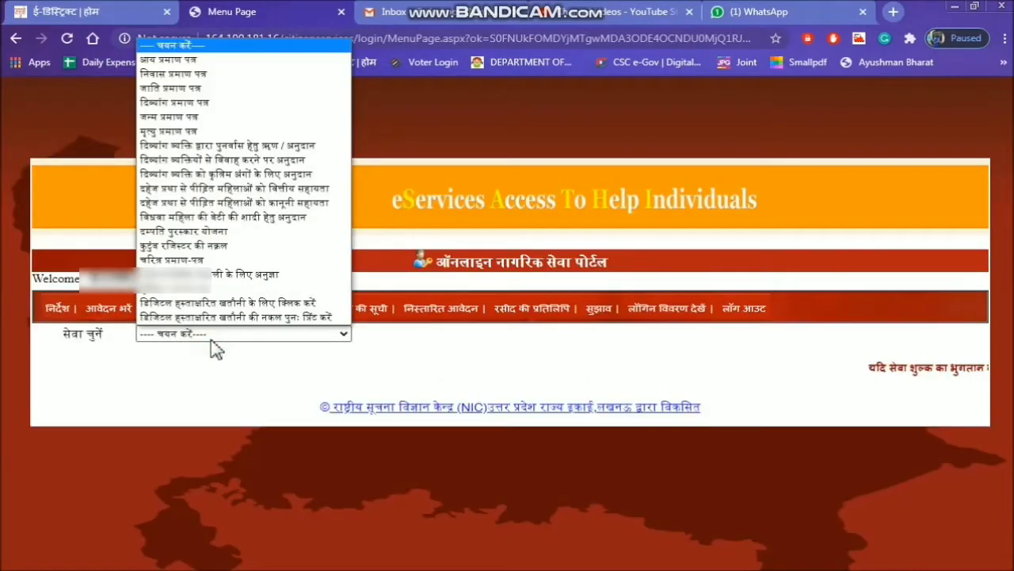
pyautogui.click(169, 59)
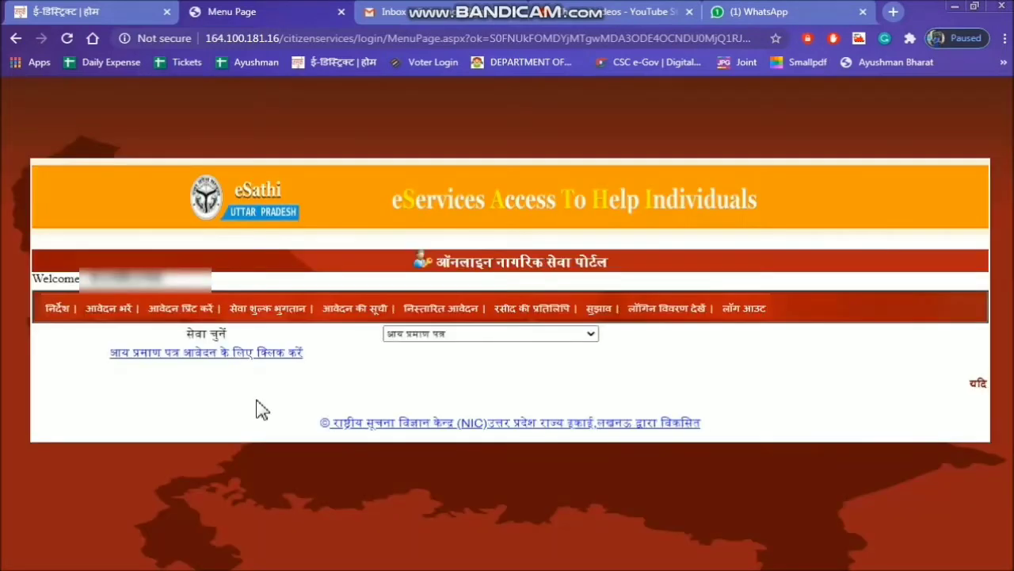
pyautogui.click(242, 354)
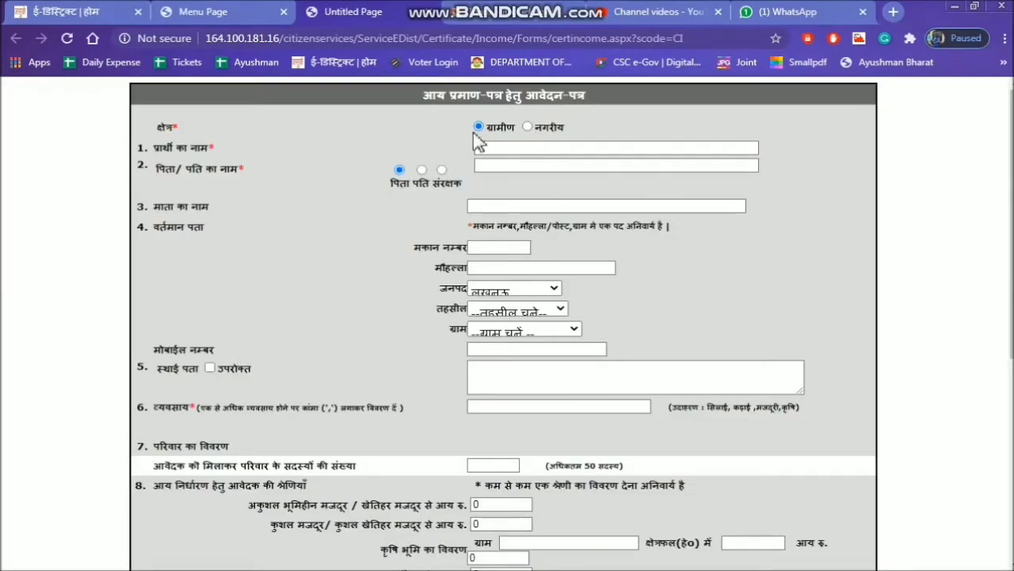
# Set the applicant's area (क्षेत्र) to नगरीय and enter the applicant's name.
pyautogui.click(527, 127)
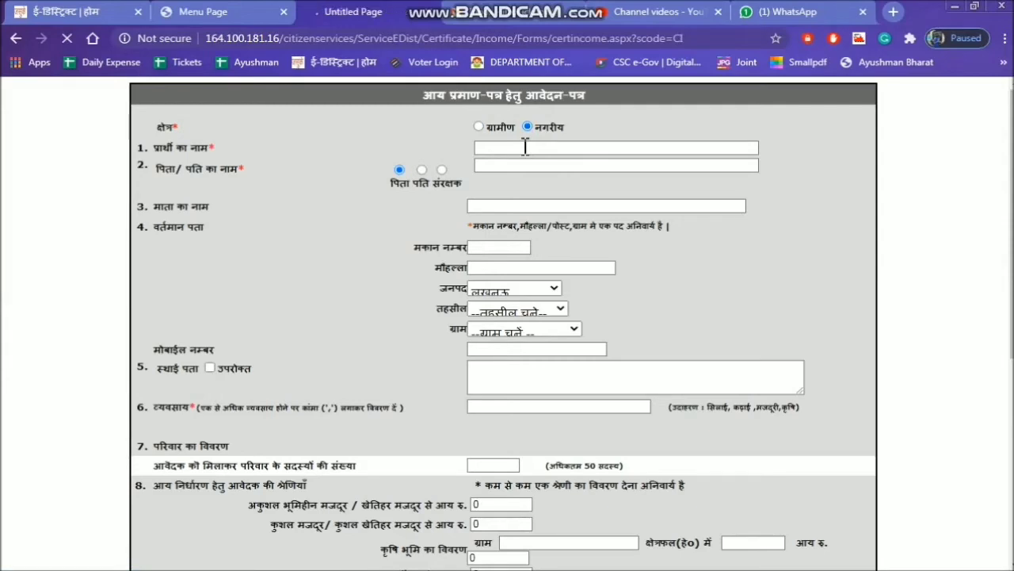
pyautogui.click(525, 146)
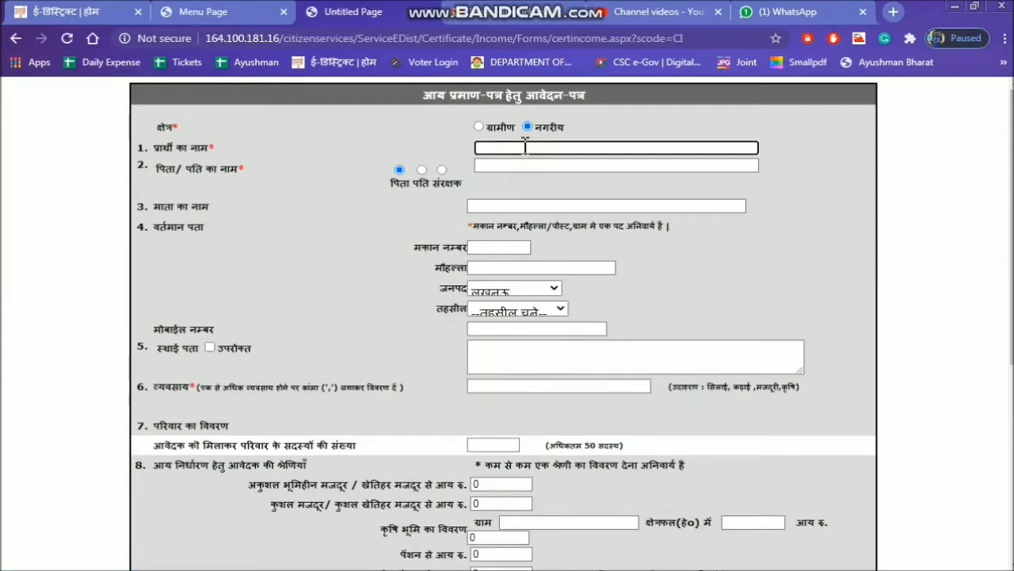
pyautogui.write('...')
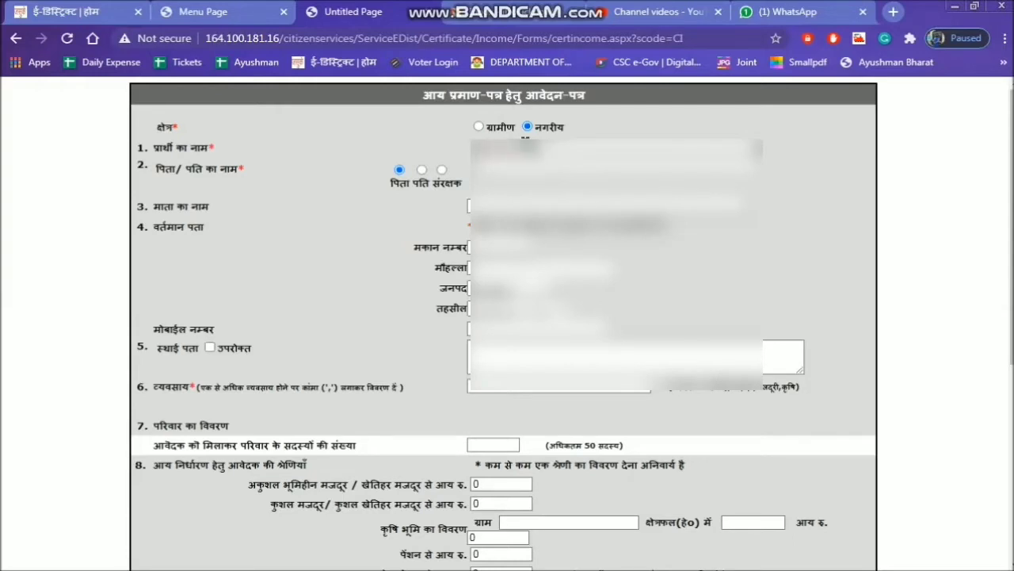
# Enter the father's name and the mother's name in the income certificate form.
pyautogui.press('Tab')
pyautogui.press('Tab')
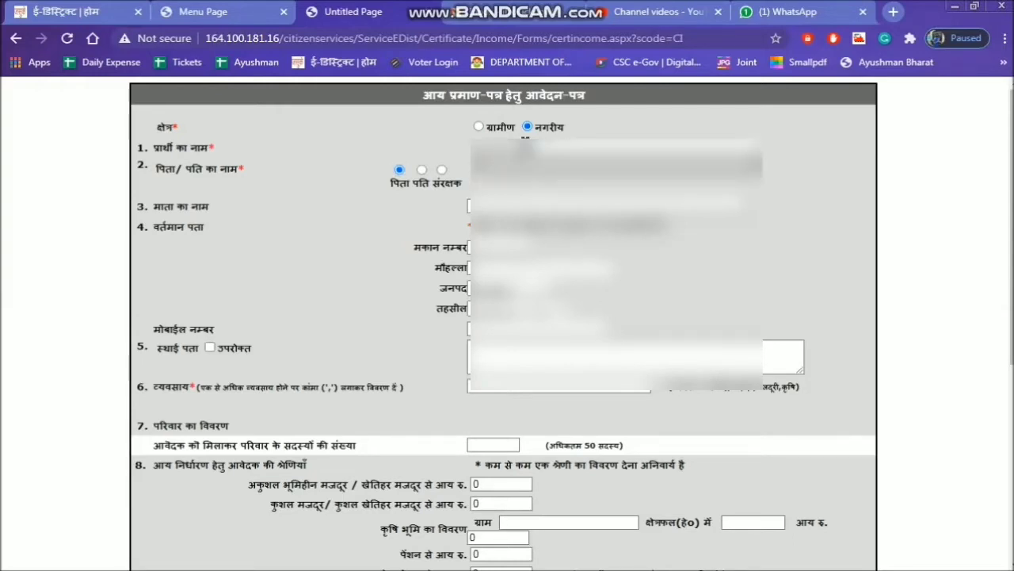
pyautogui.write('......')
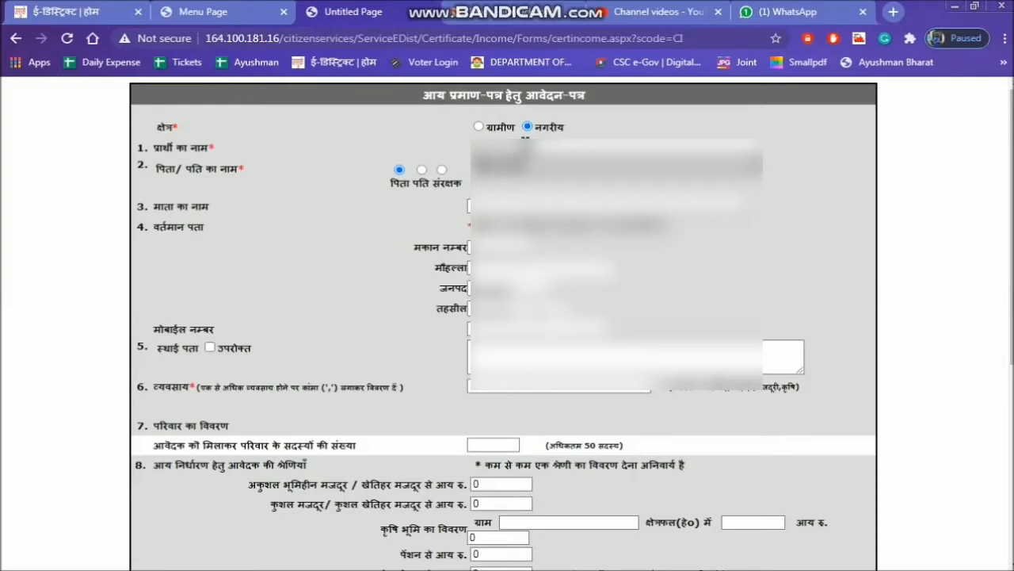
pyautogui.press('Tab')
pyautogui.write('...')
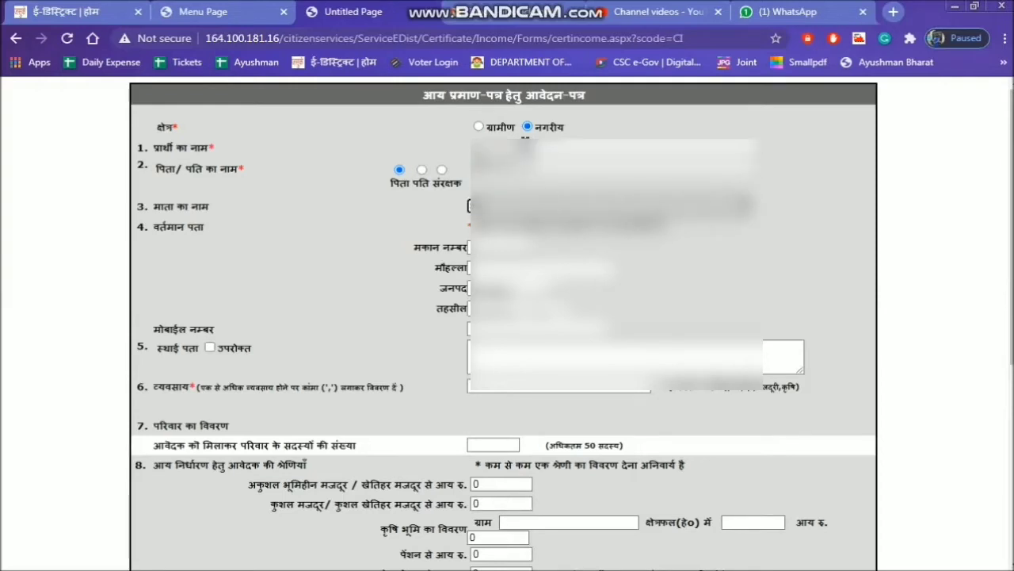
pyautogui.write('...')
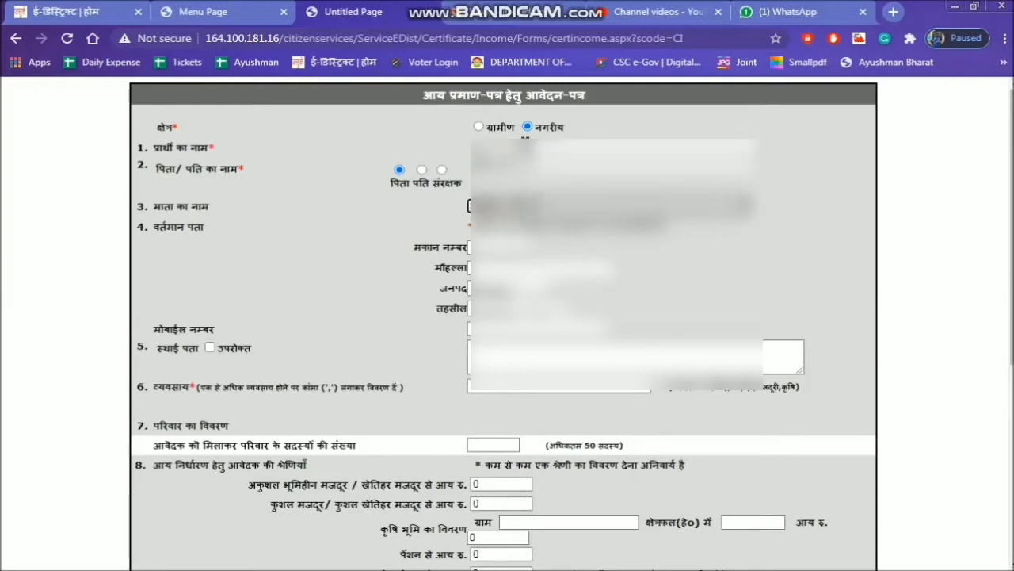
pyautogui.write('...')
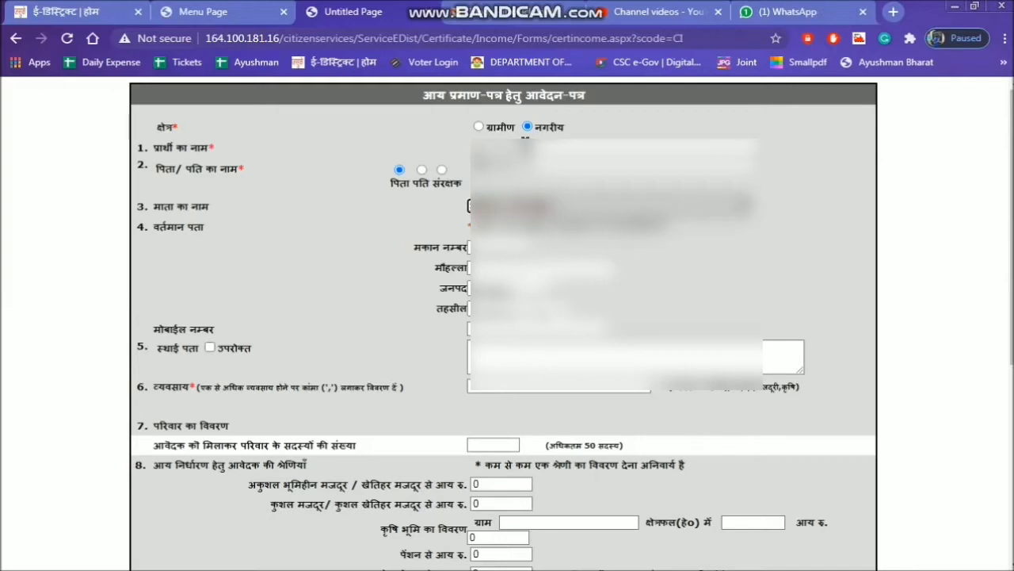
pyautogui.press('BackSpace')
# Enter the house number and the mohalla of the applicant's current address.
pyautogui.press('Tab')
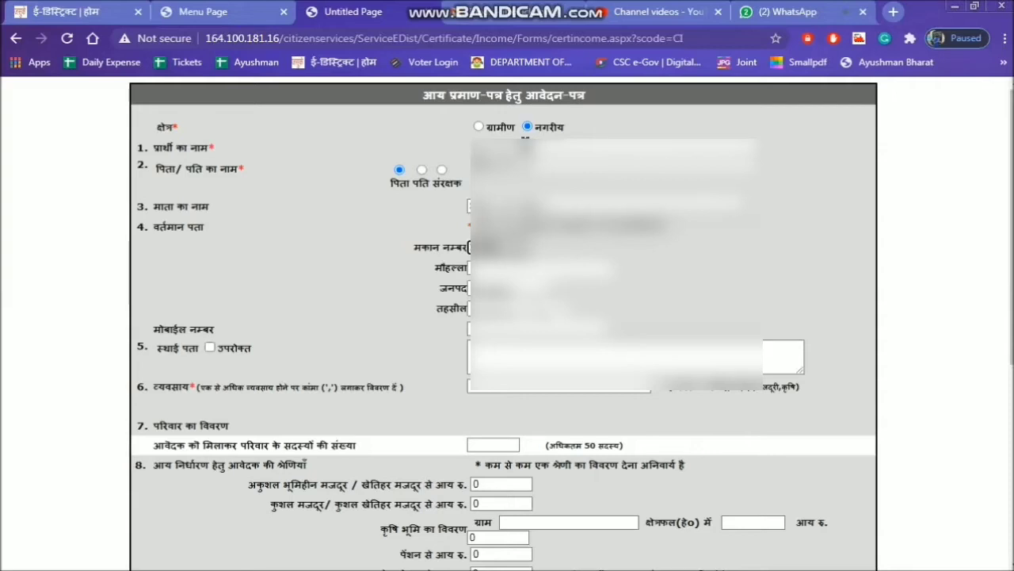
pyautogui.write('00')
pyautogui.press('Tab')
pyautogui.write('M')
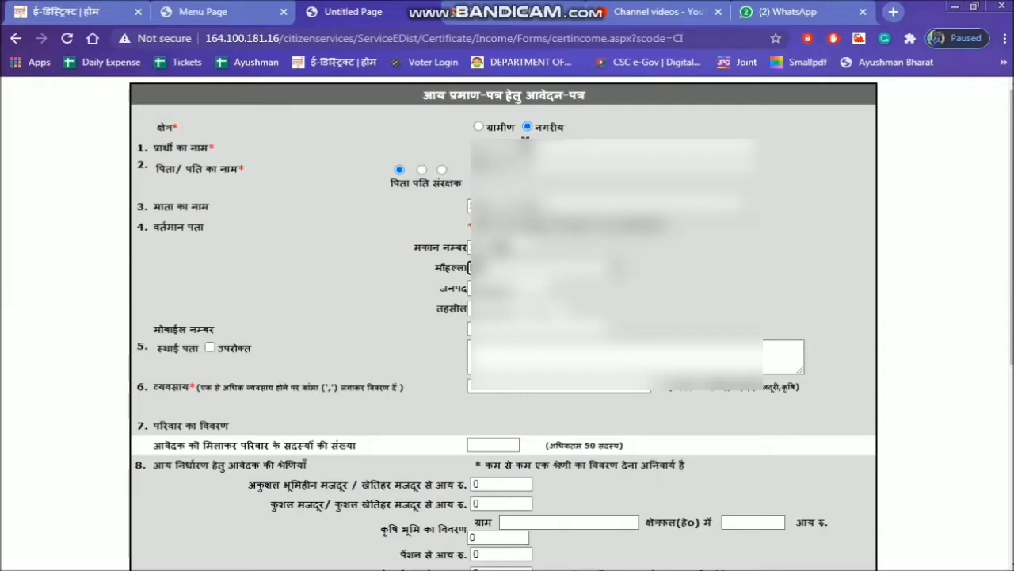
pyautogui.write('ohalla')
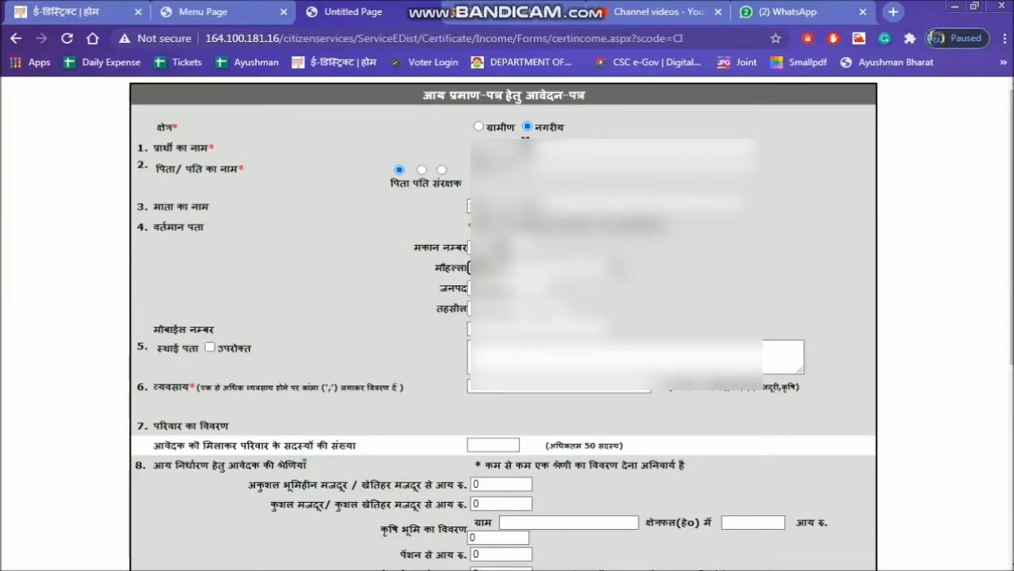
pyautogui.write('agar')
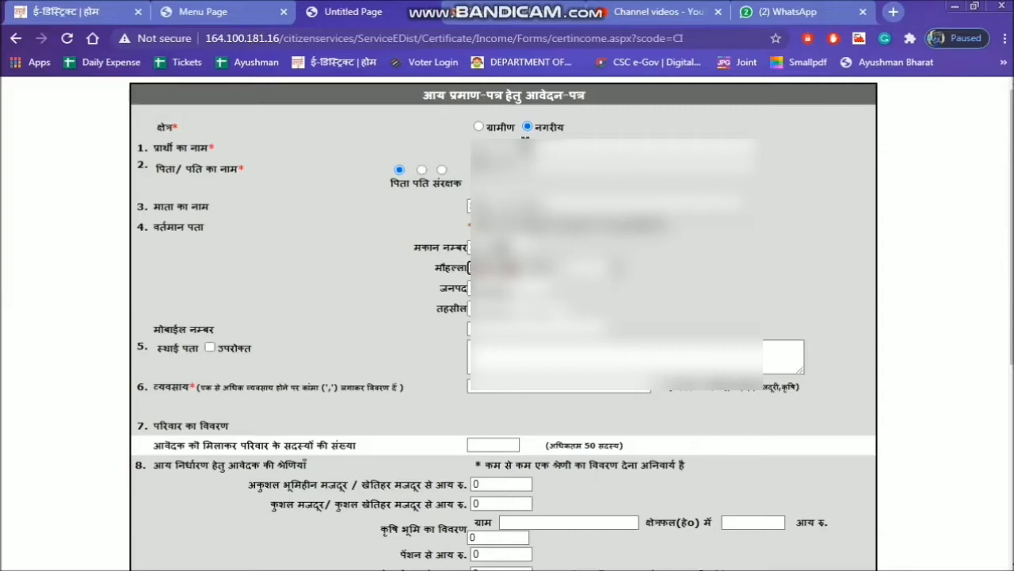
pyautogui.write('ana')
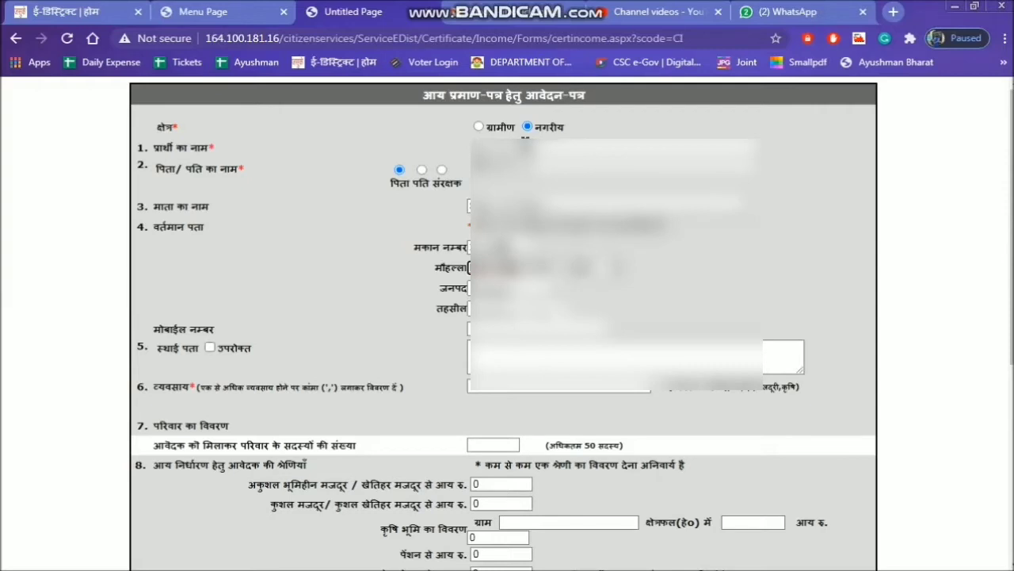
pyautogui.write('ga')
pyautogui.press('BackSpace')
pyautogui.press('BackSpace')
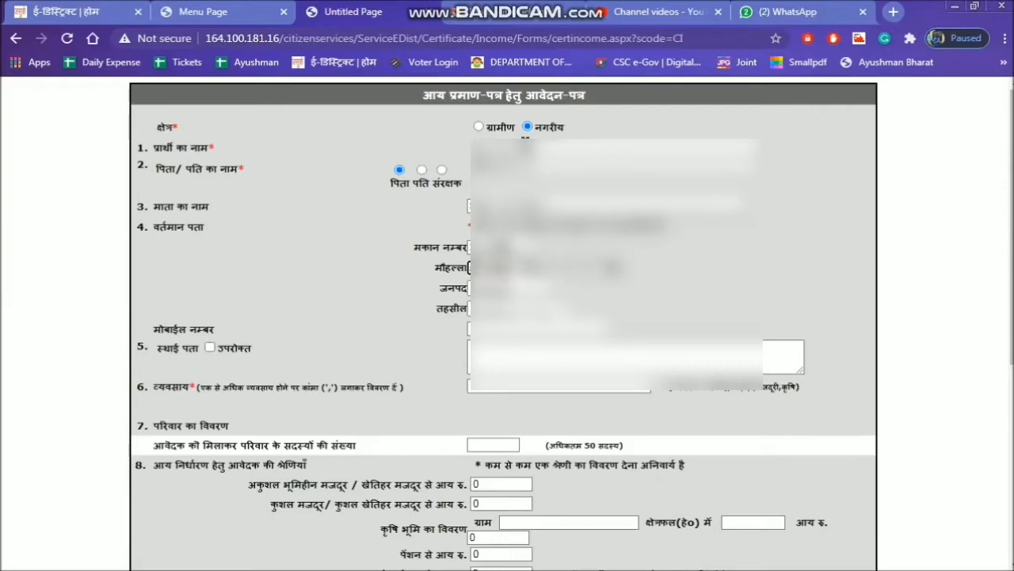
pyautogui.press('BackSpace')
pyautogui.write('a')
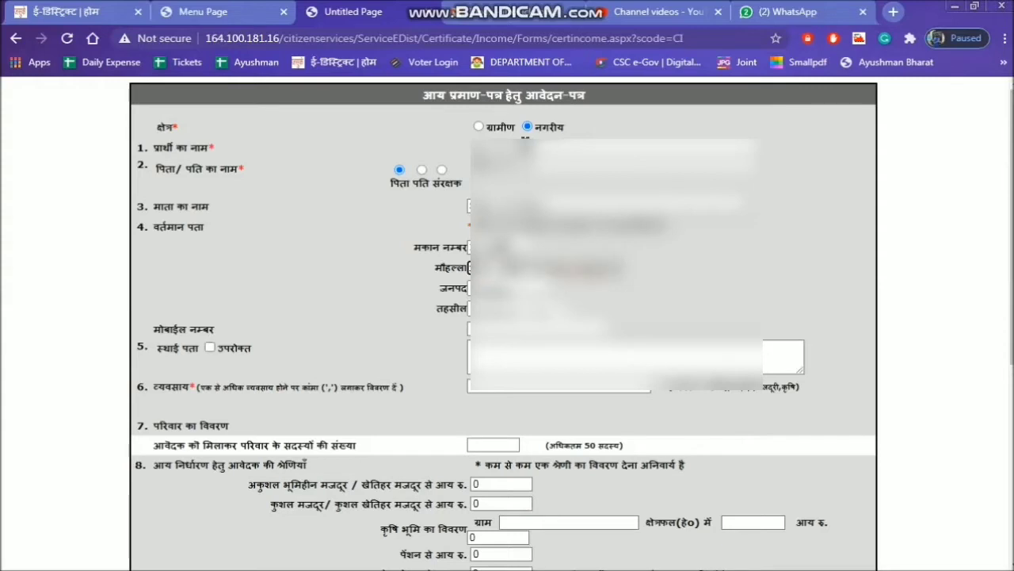
pyautogui.press('BackSpace')
pyautogui.press('BackSpace')
pyautogui.press('BackSpace')
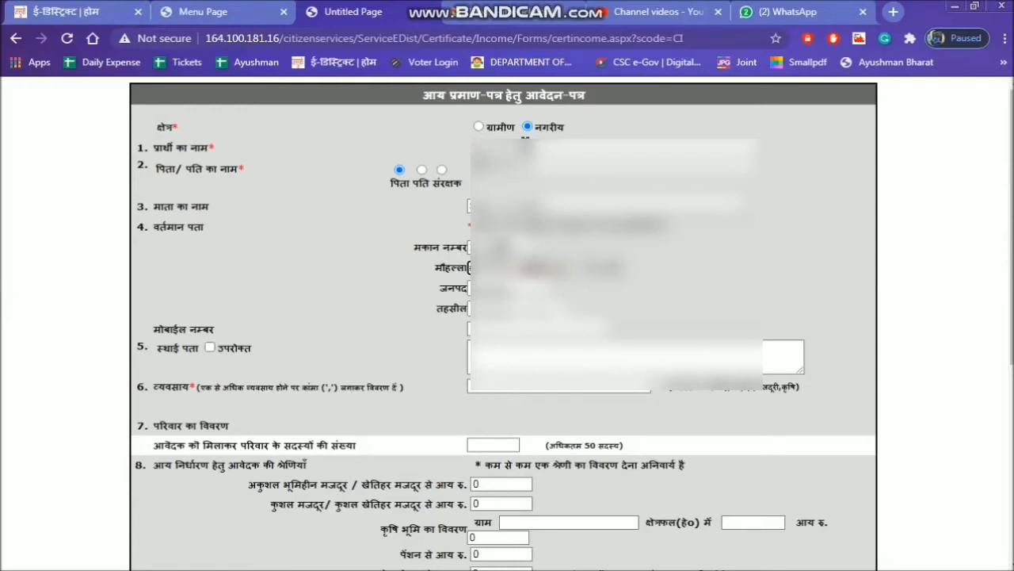
pyautogui.press('BackSpace')
pyautogui.press('BackSpace')
pyautogui.press('BackSpace')
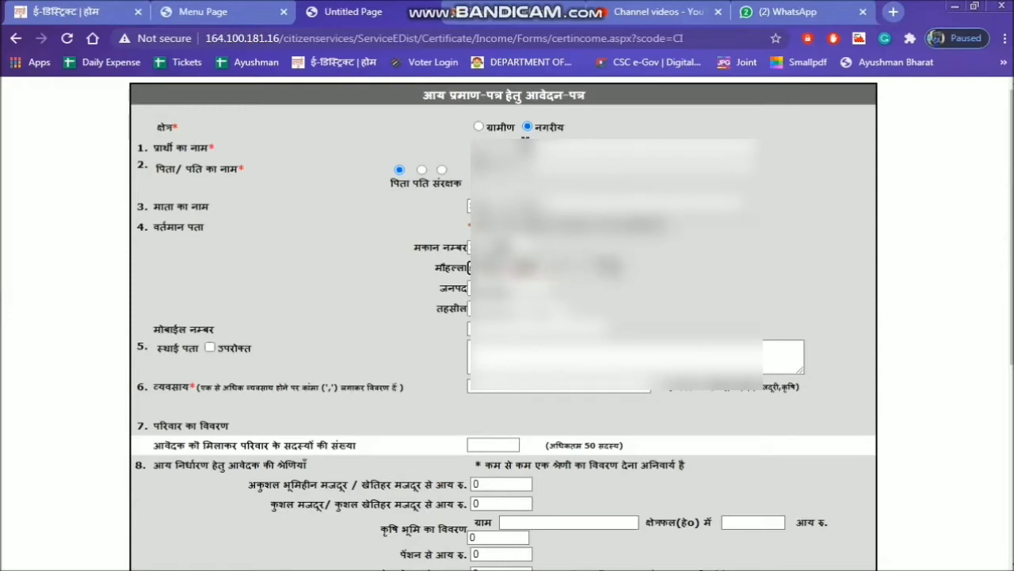
pyautogui.press('BackSpace')
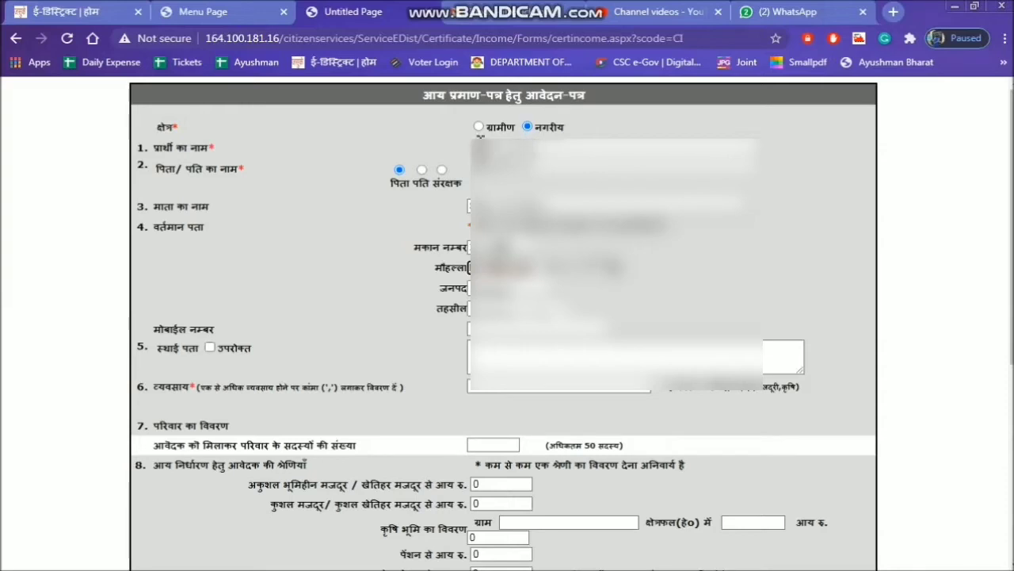
# Choose सदर as the tehsil of the current address and enter the applicant's mobile number.
pyautogui.click(552, 312)
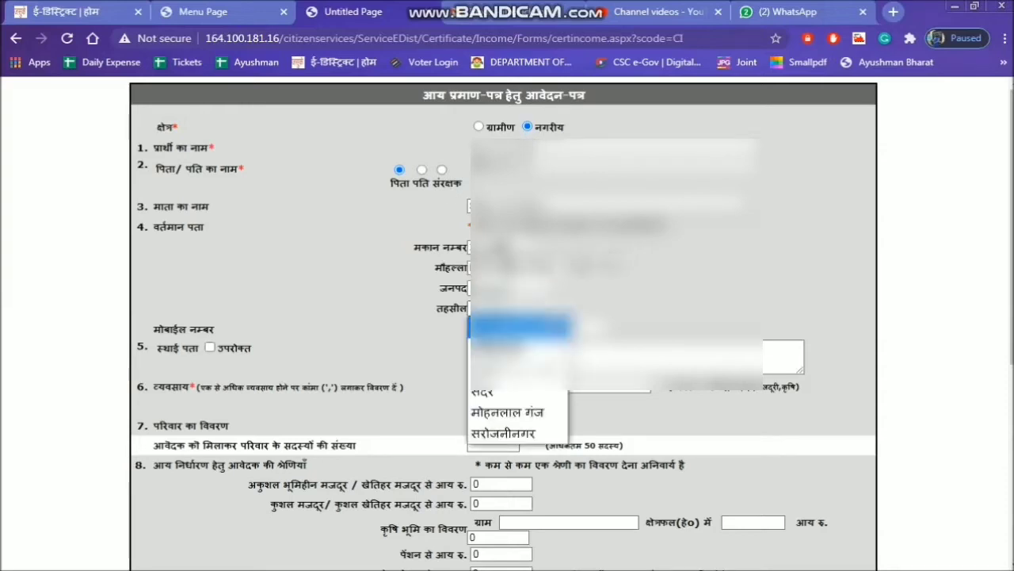
pyautogui.click(487, 391)
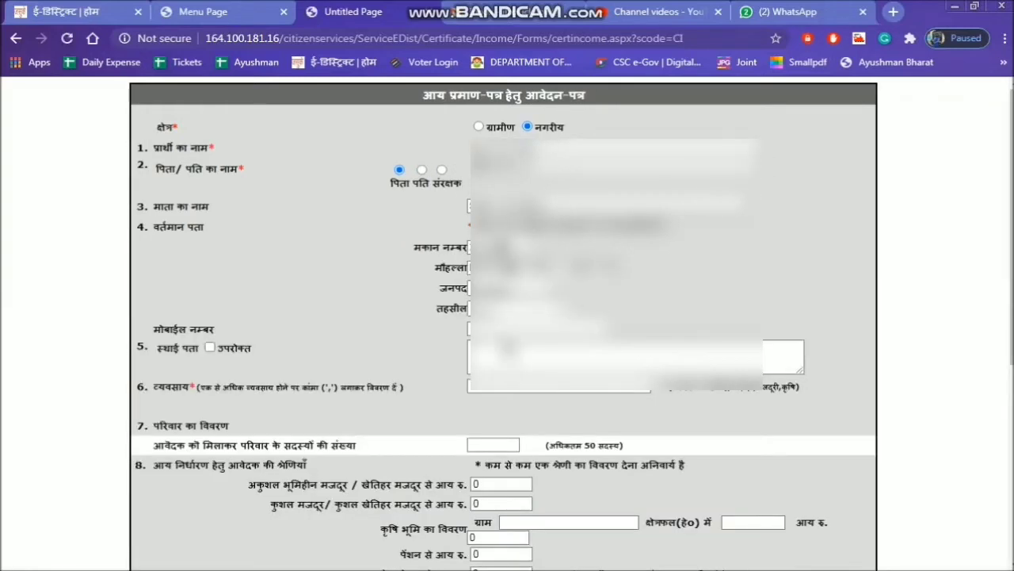
pyautogui.click(504, 327)
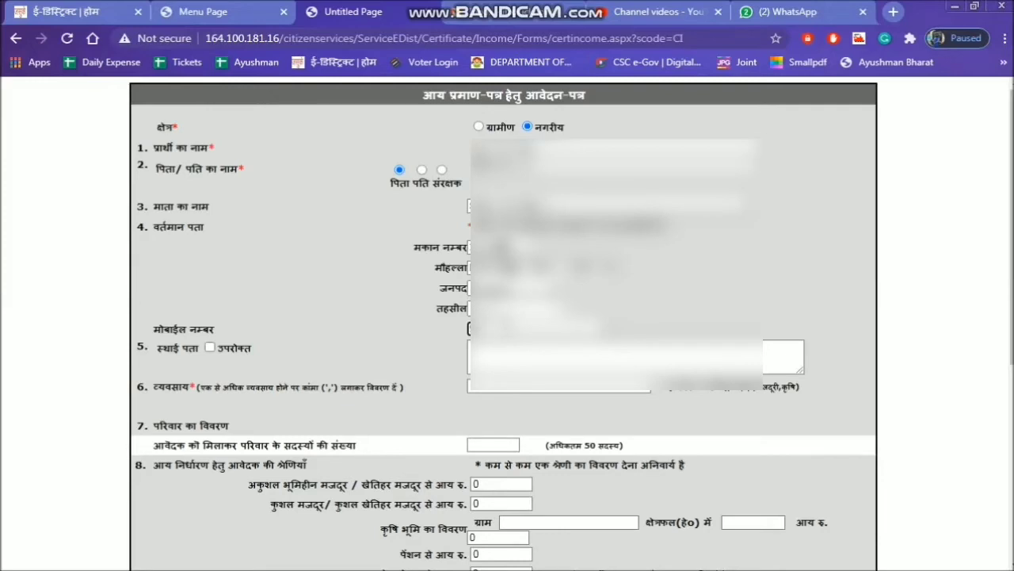
pyautogui.write('99')
# Set the permanent address to the same as above (उपरोक्त) and enter labour work as the applicant's occupation.
pyautogui.click(514, 358)
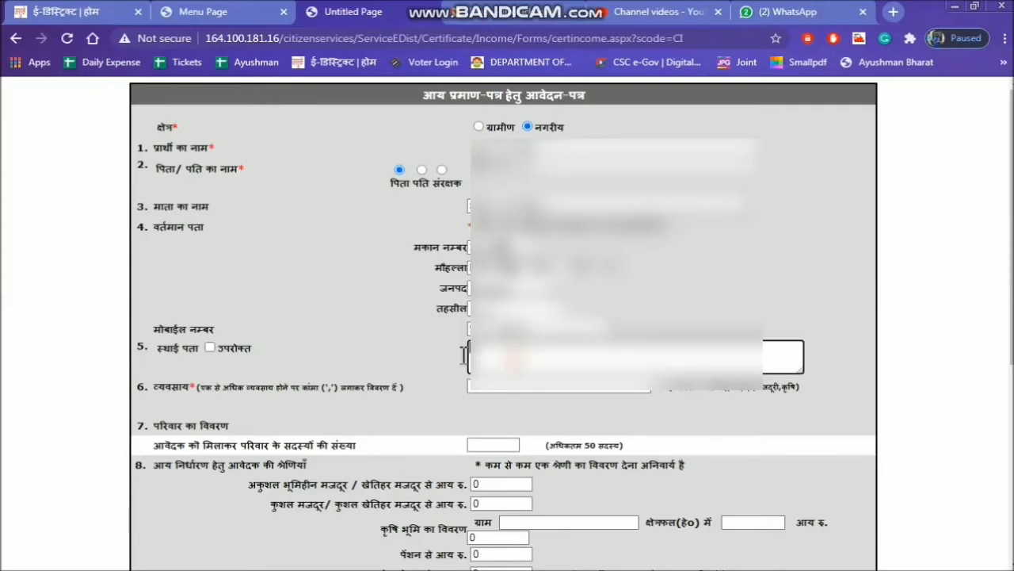
pyautogui.click(210, 347)
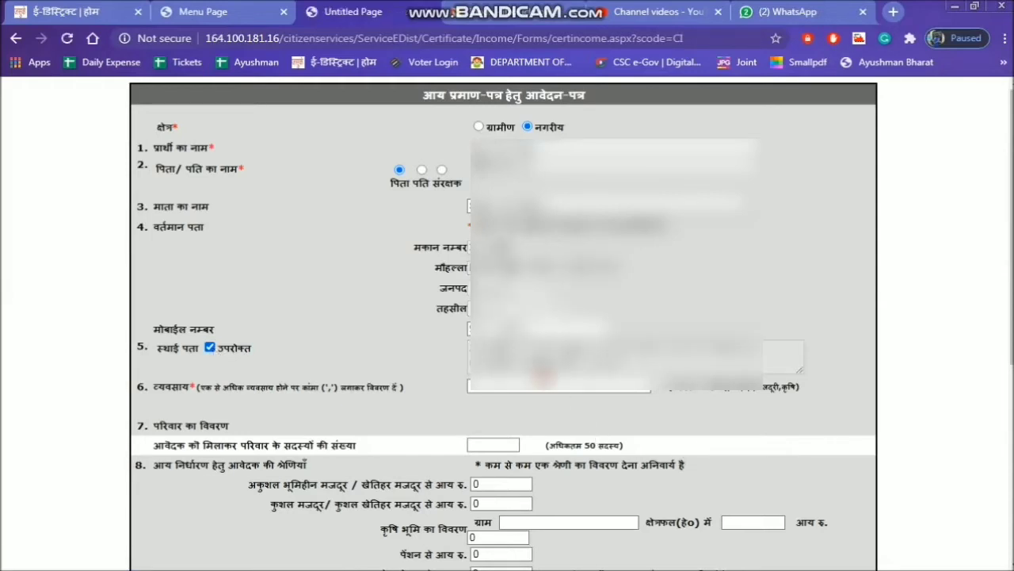
pyautogui.click(541, 384)
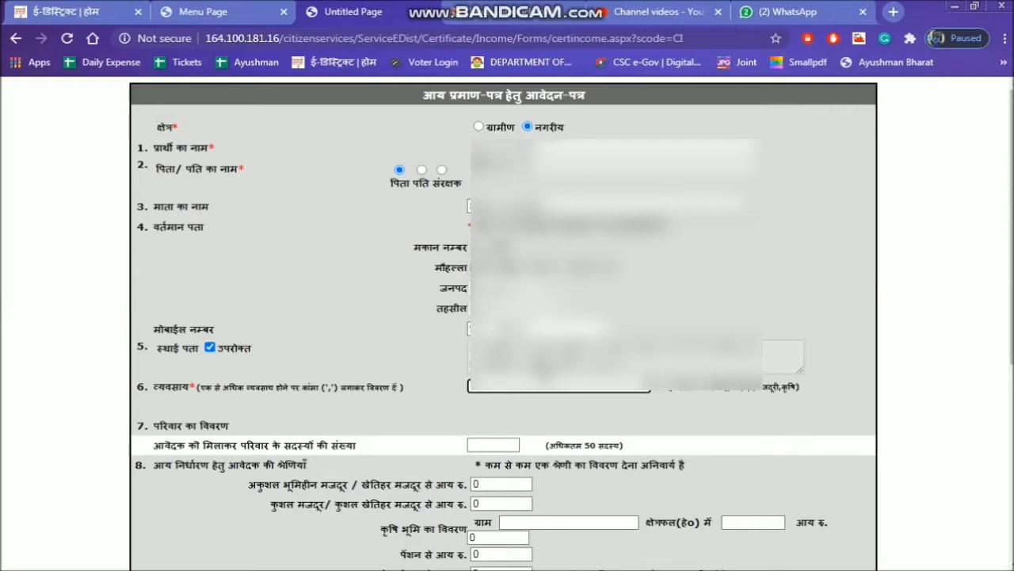
pyautogui.write('majdu')
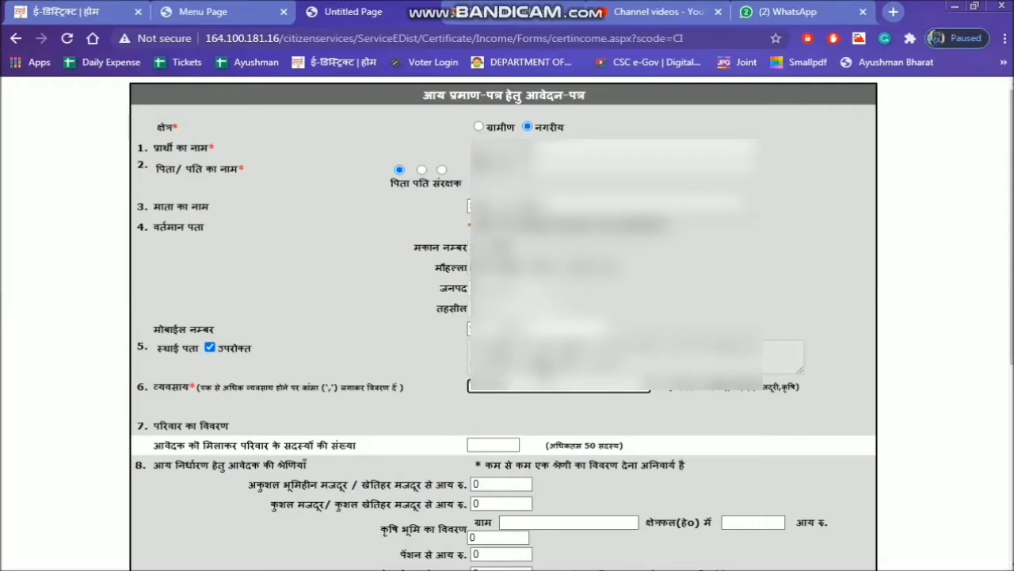
pyautogui.press('Tab')
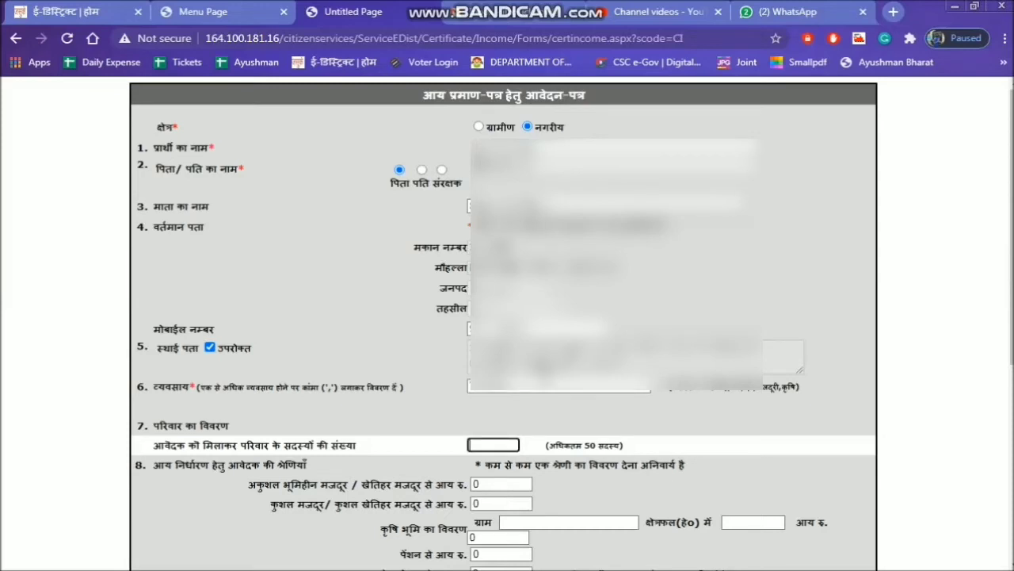
# Set the number of family members, including the applicant, to 1 and enter the family member's full name.
pyautogui.write('1')
pyautogui.click(649, 413)
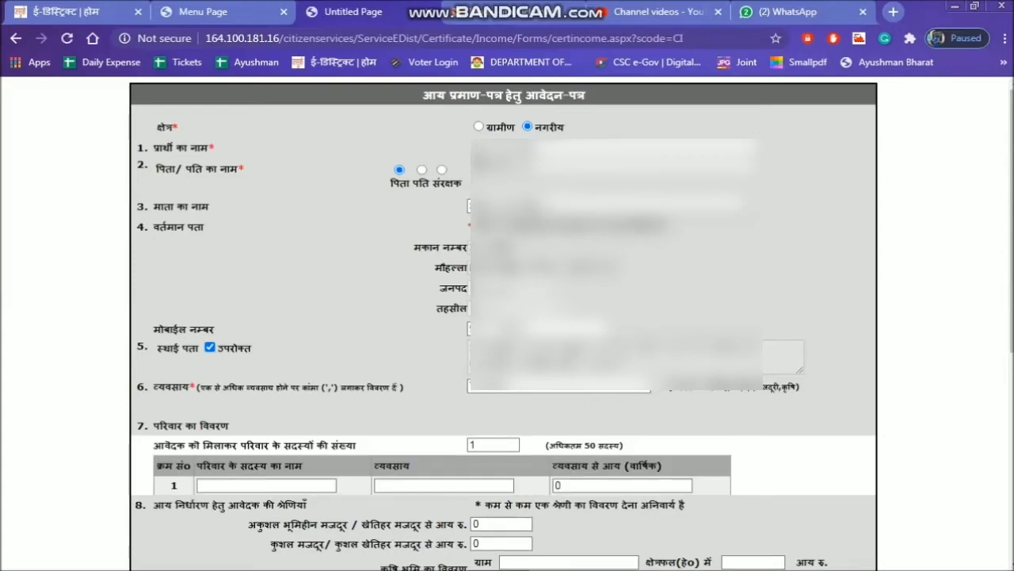
pyautogui.click(301, 483)
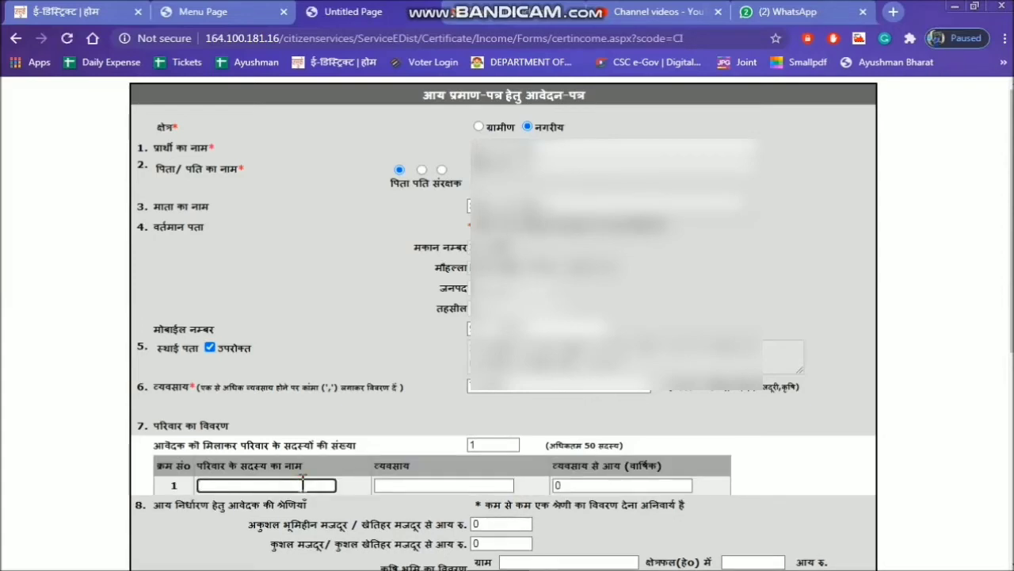
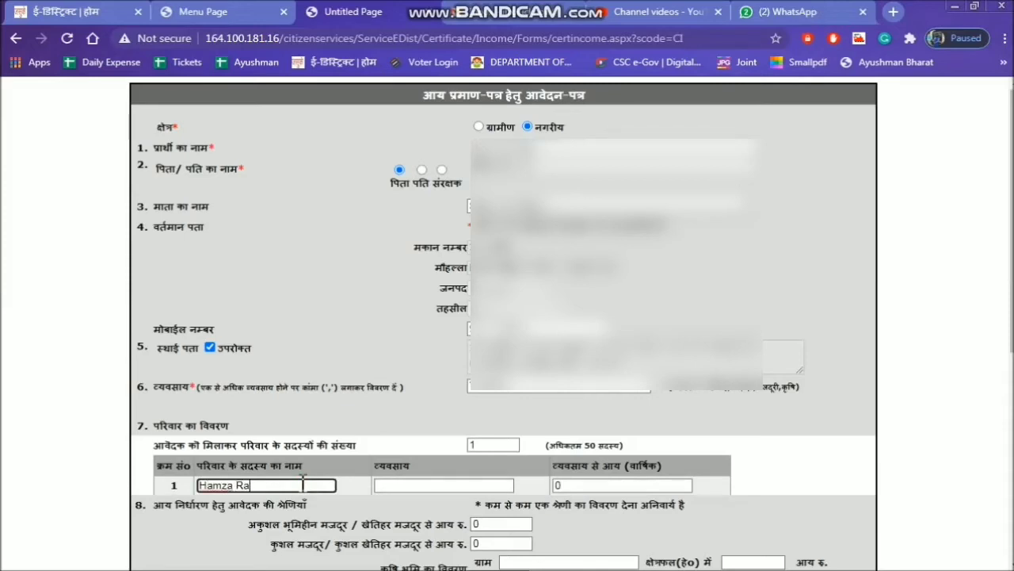
pyautogui.press('Tab')
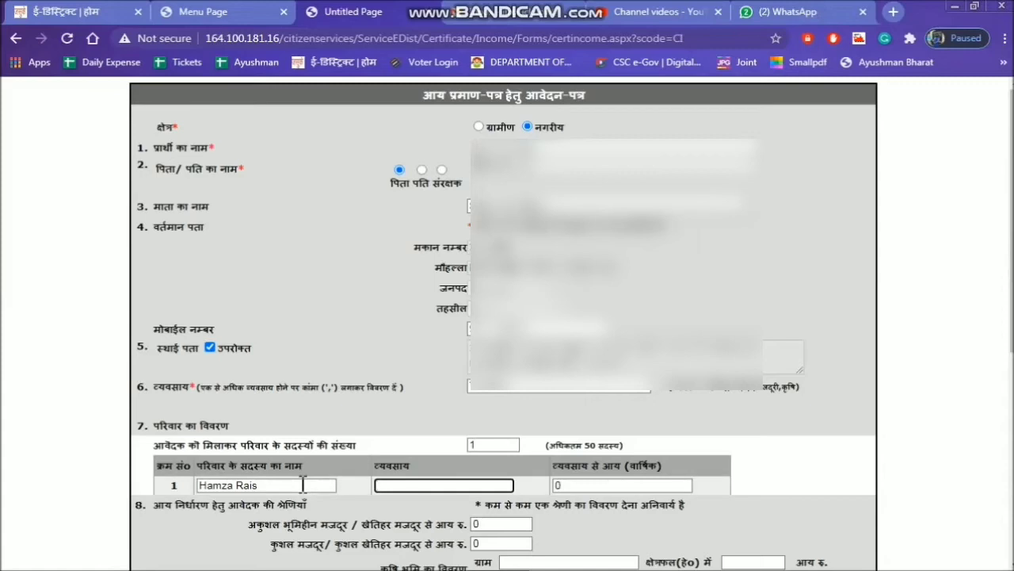
# Enter Teacher as the family member's occupation and 48000 as the annual income from it.
pyautogui.write('Teacher')
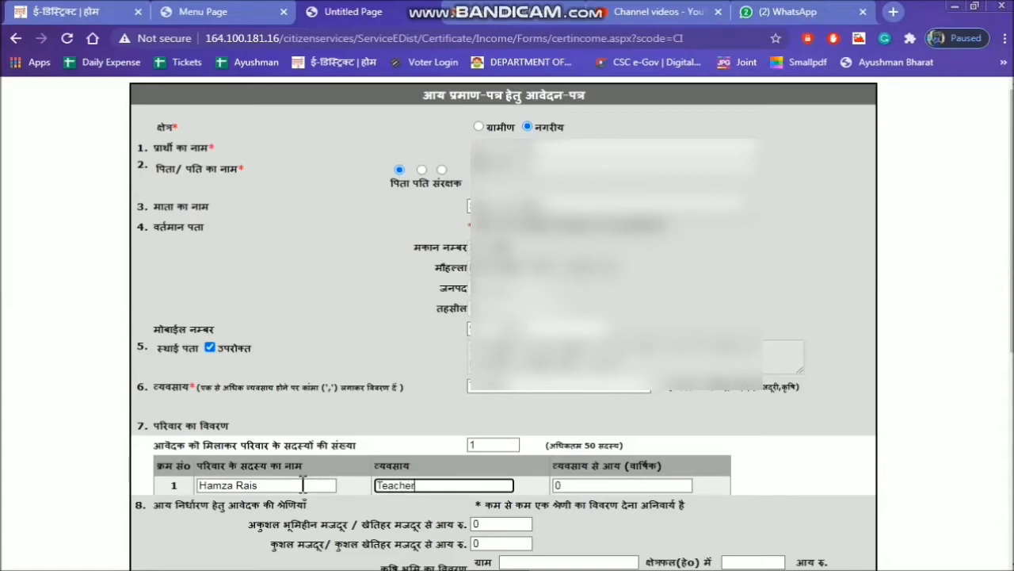
pyautogui.doubleClick(561, 485)
pyautogui.moveTo(672, 467); pyautogui.dragTo(550, 480)
pyautogui.click(582, 485)
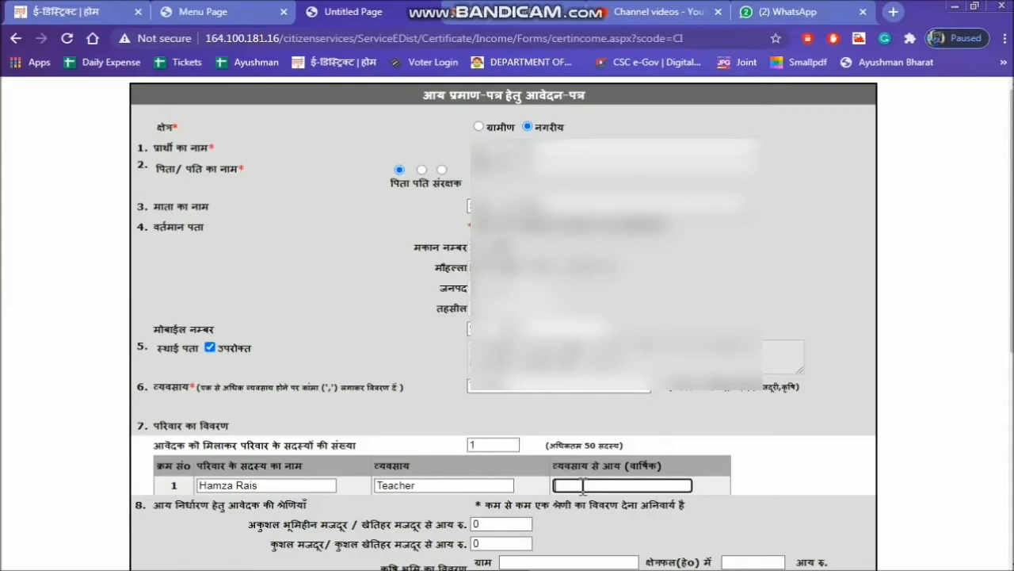
pyautogui.write('48000')
pyautogui.click(767, 497)
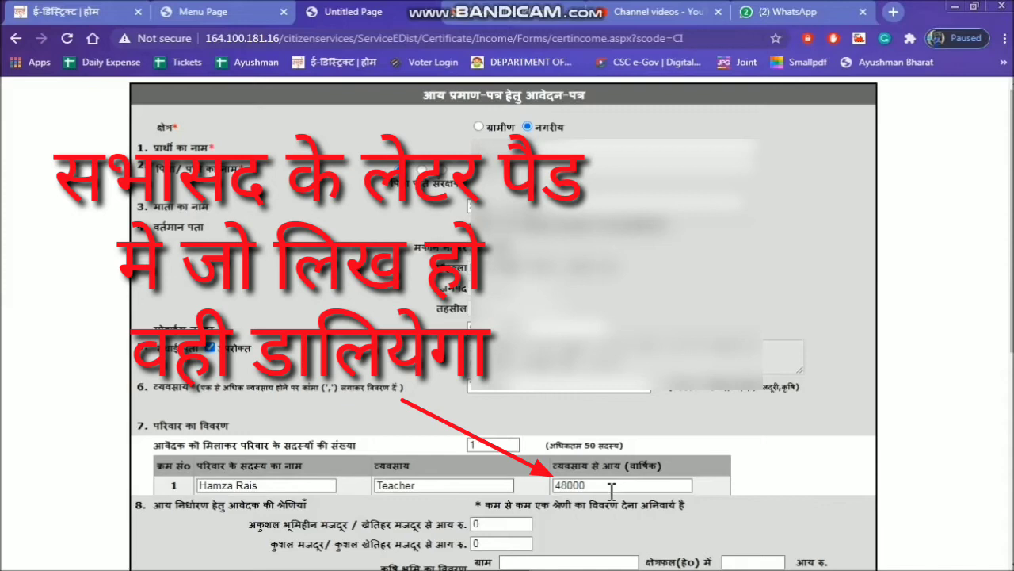
pyautogui.moveTo(683, 480); pyautogui.dragTo(554, 473)
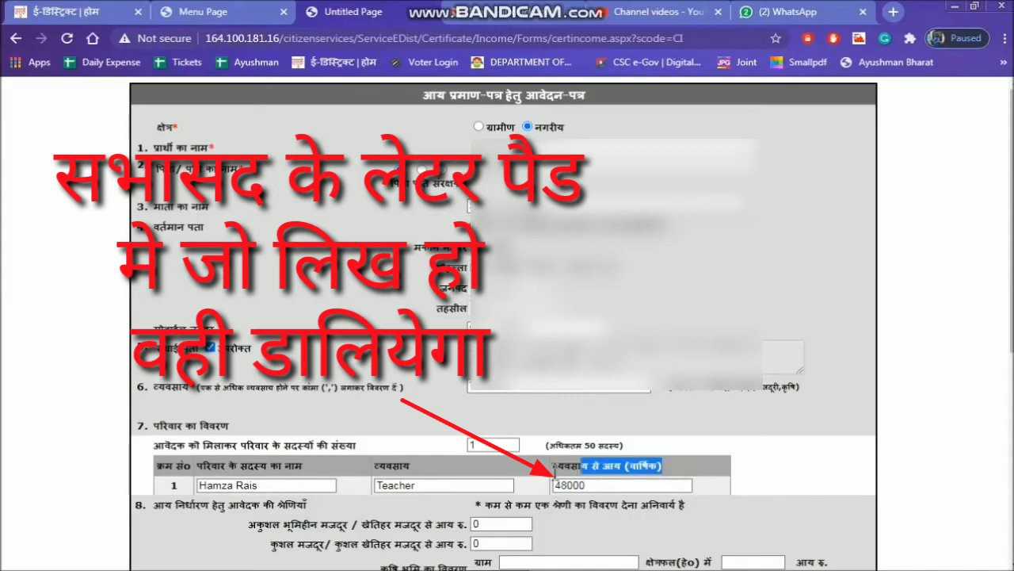
pyautogui.click(588, 469)
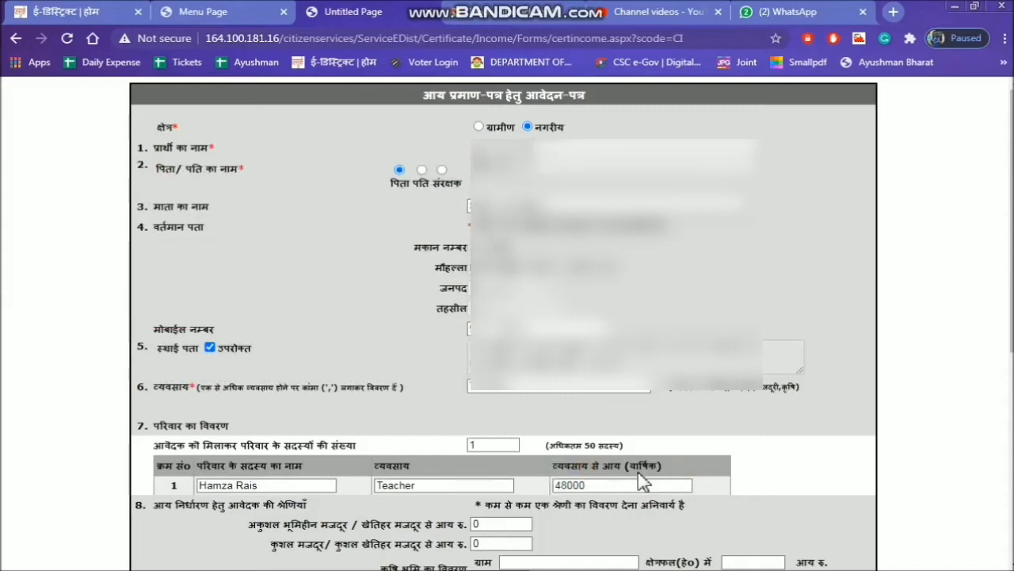
pyautogui.moveTo(673, 474); pyautogui.dragTo(529, 484)
pyautogui.click(634, 487)
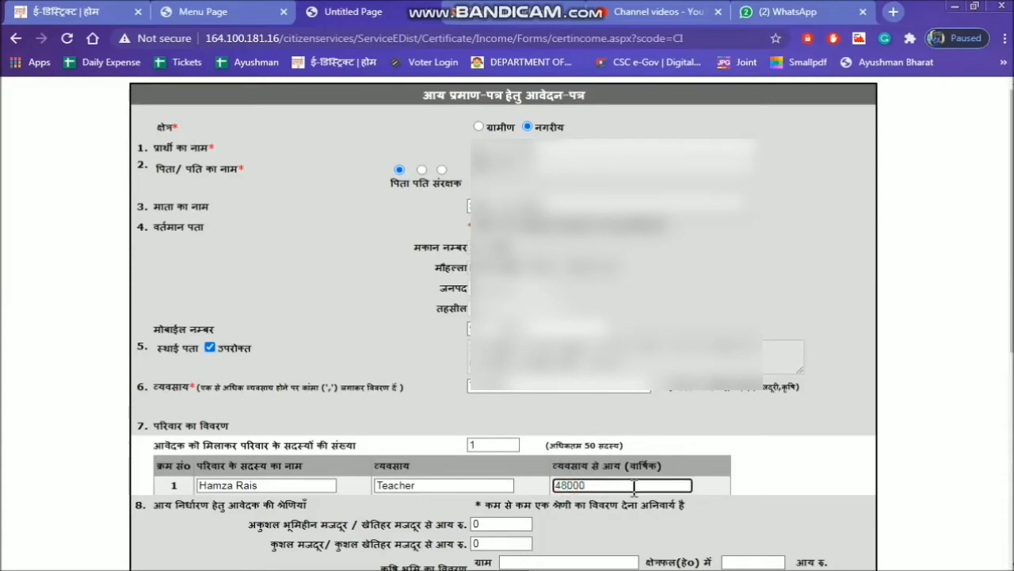
pyautogui.click(722, 469)
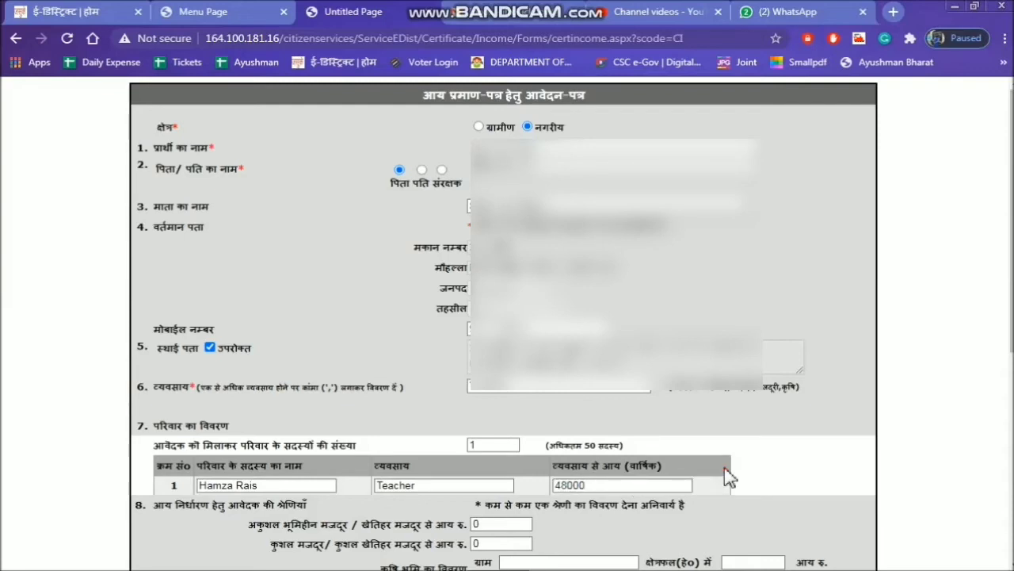
# Set the income from other sources (अन्य स्रोतों आय) to 300.
pyautogui.scroll(-5, 729, 476)
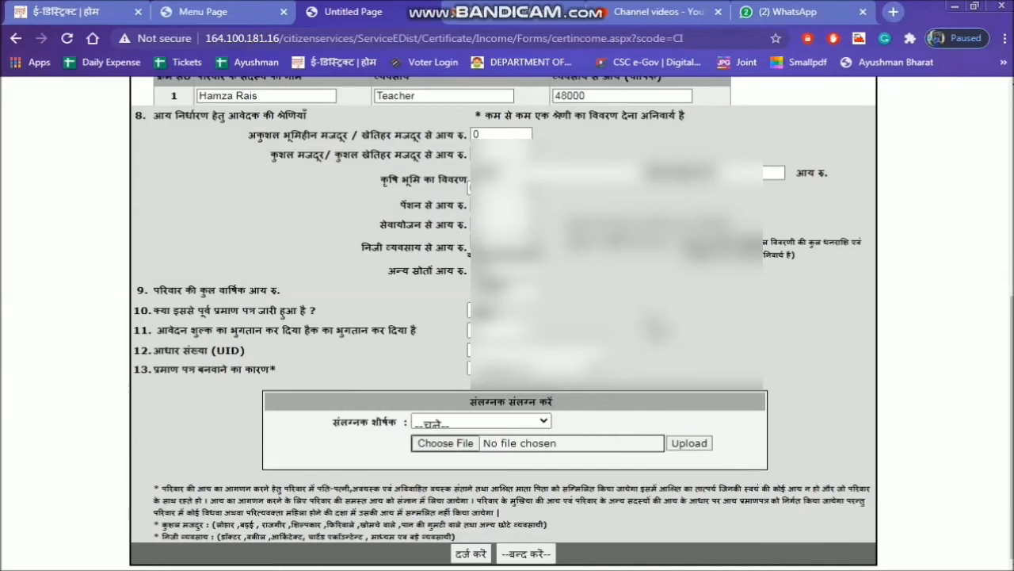
pyautogui.moveTo(496, 271); pyautogui.dragTo(468, 271)
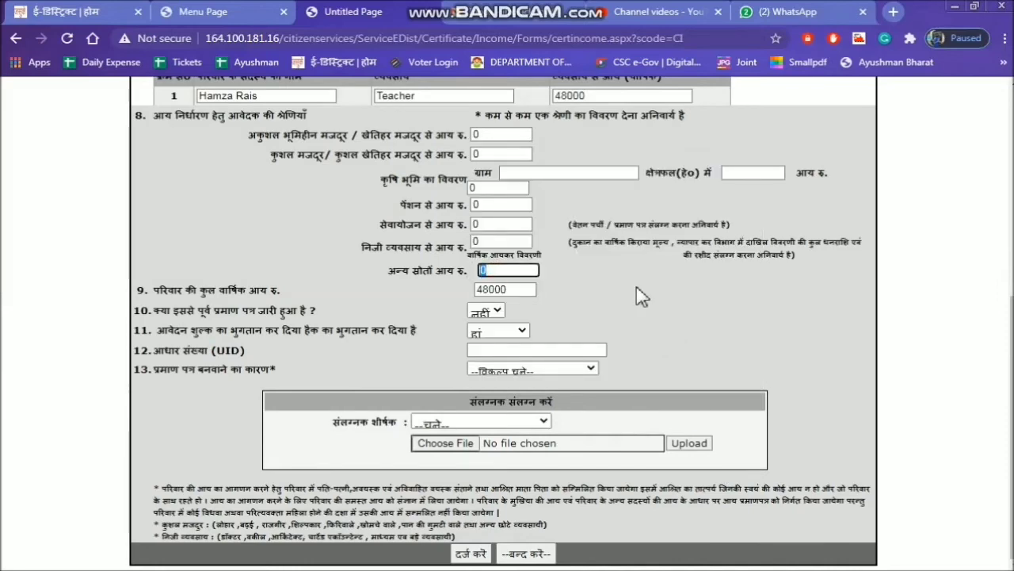
pyautogui.write('300')
pyautogui.click(664, 332)
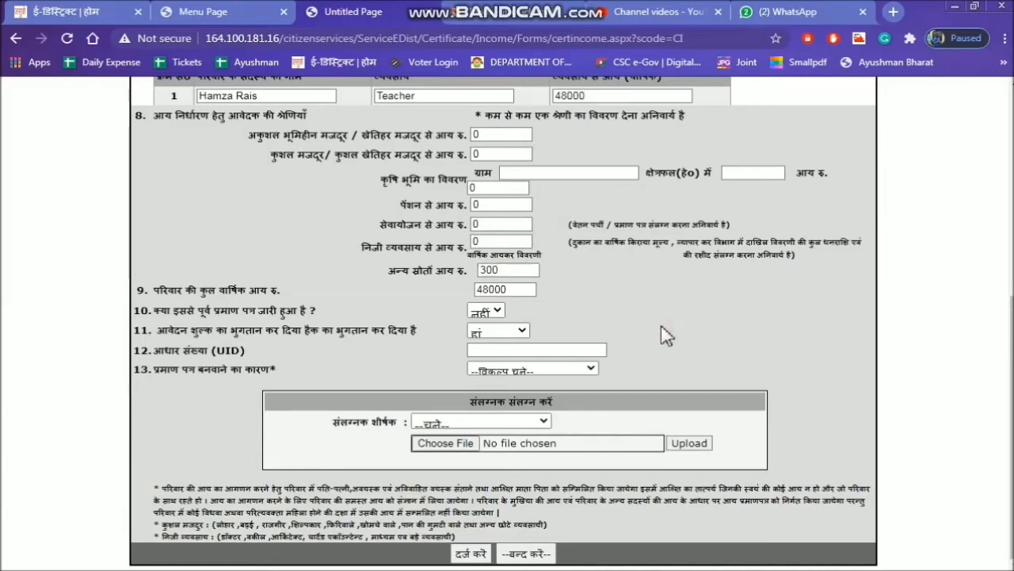
# Enter the applicant's Aadhaar number and choose छात्रवृत्ति हेतु as the reason for the certificate.
pyautogui.click(538, 349)
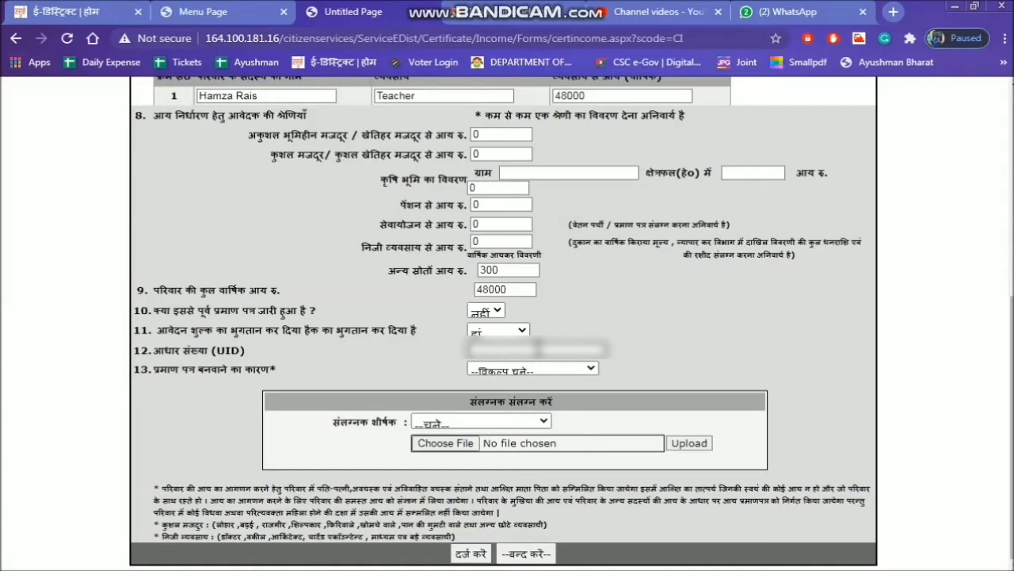
pyautogui.write('********')
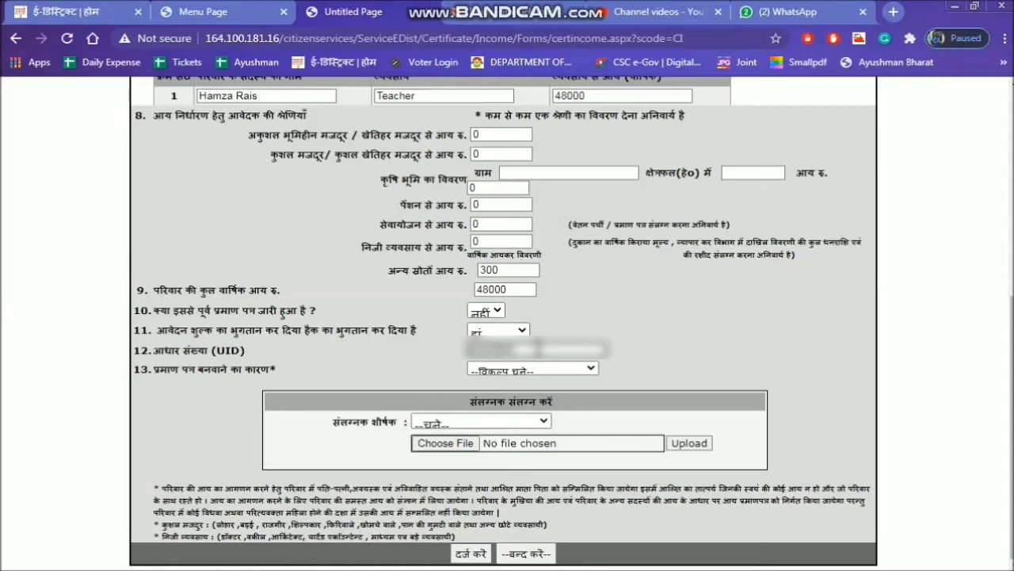
pyautogui.write('***')
pyautogui.click(535, 371)
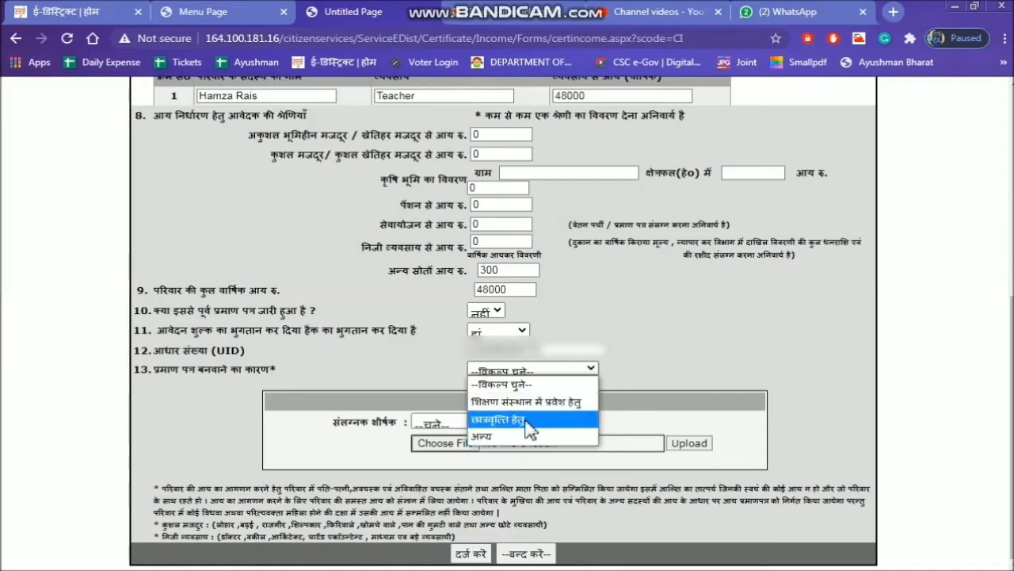
pyautogui.click(528, 420)
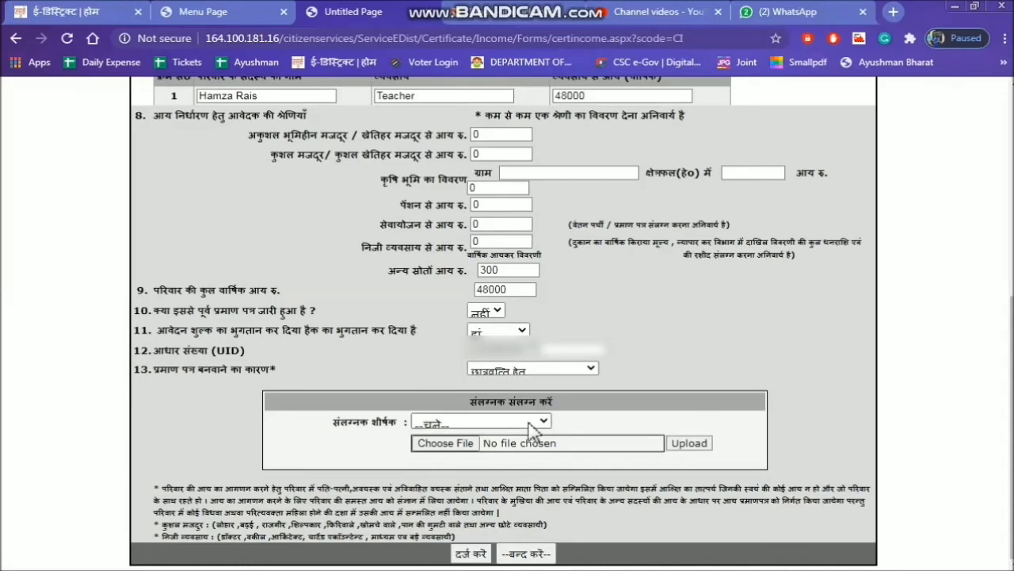
# Upload WhatsApp Image 2020-08-31 at 11.48.08 PM (3)-min.jpeg from New folder within the applicant's Downloads folder as the फोटो attachment.
pyautogui.click(532, 423)
pyautogui.click(476, 458)
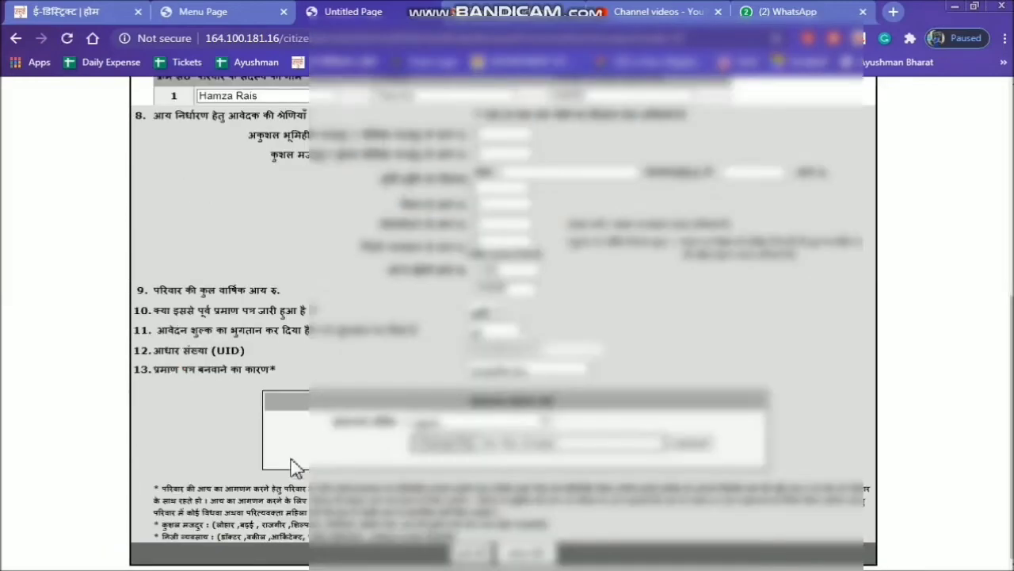
pyautogui.click(442, 447)
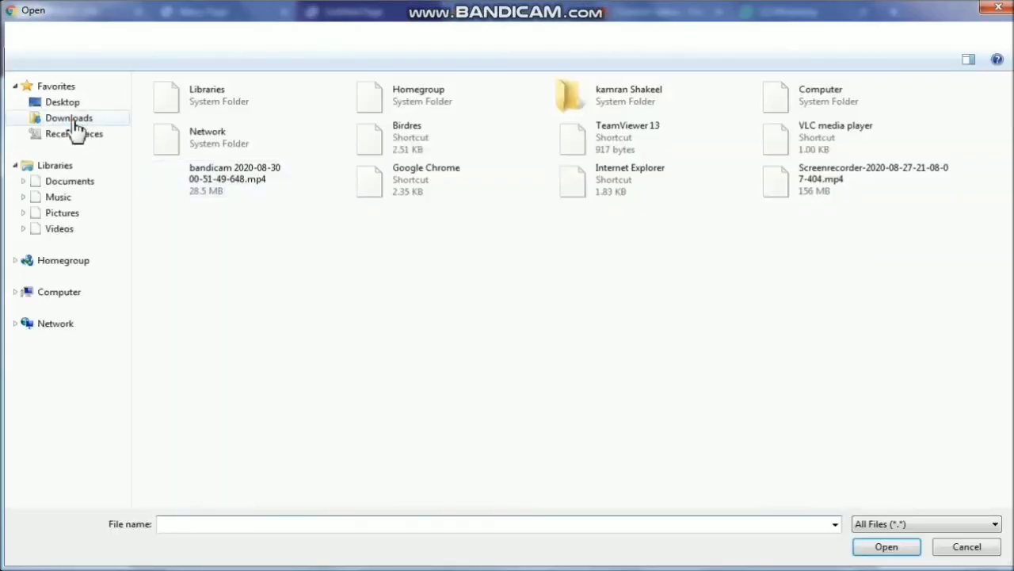
pyautogui.click(75, 120)
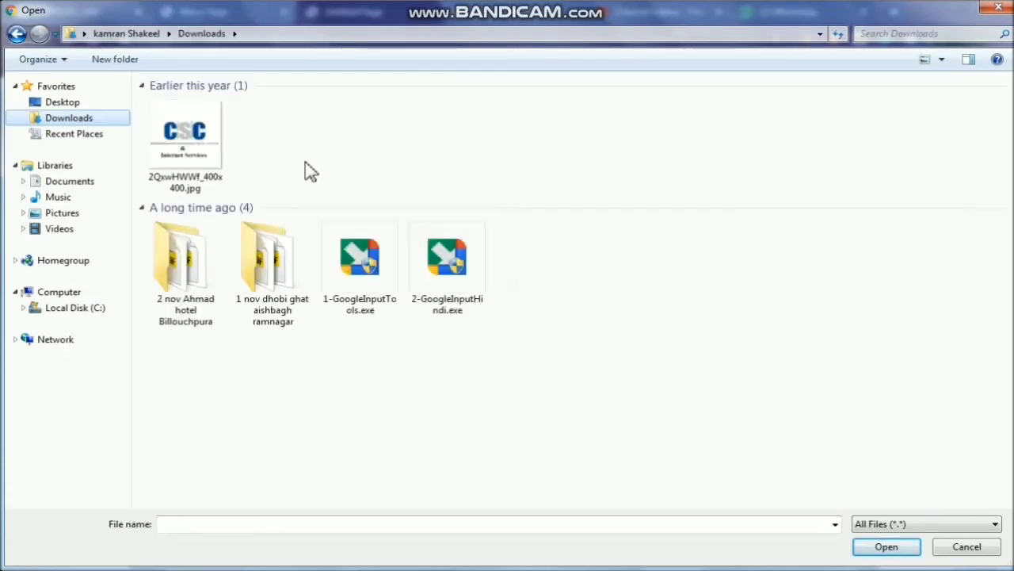
pyautogui.click(204, 289)
pyautogui.doubleClick(186, 146)
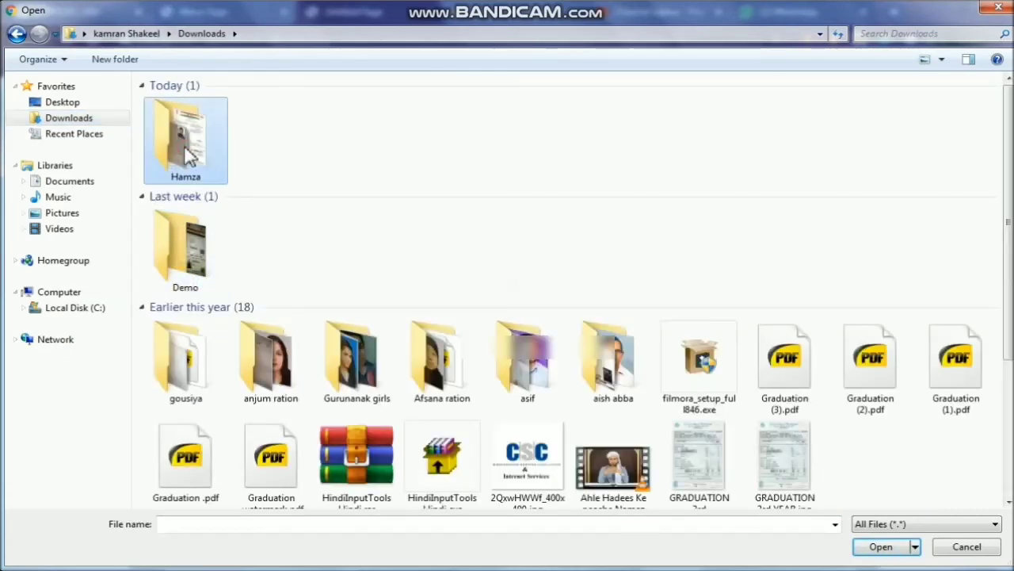
pyautogui.doubleClick(158, 131)
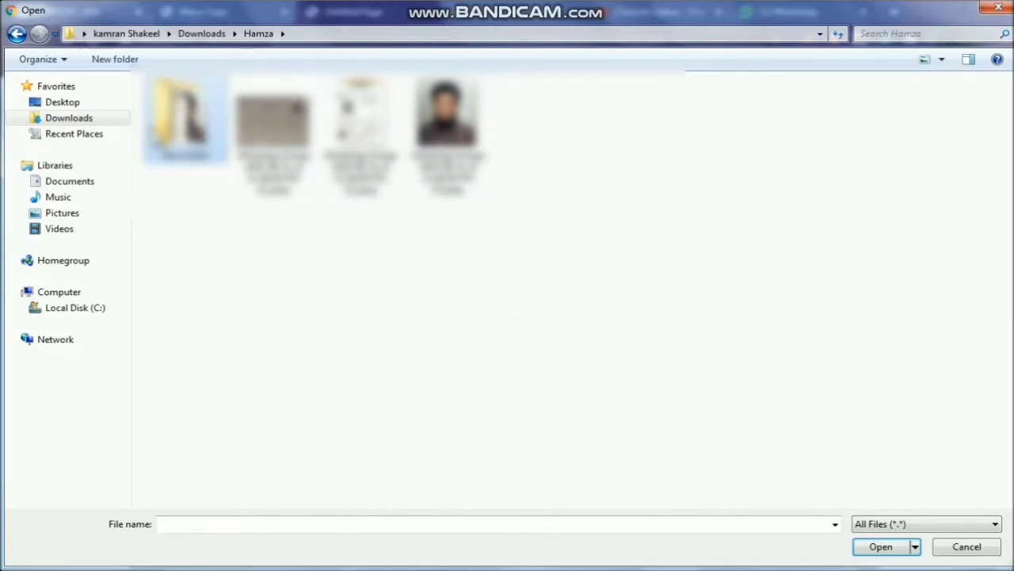
pyautogui.doubleClick(359, 115)
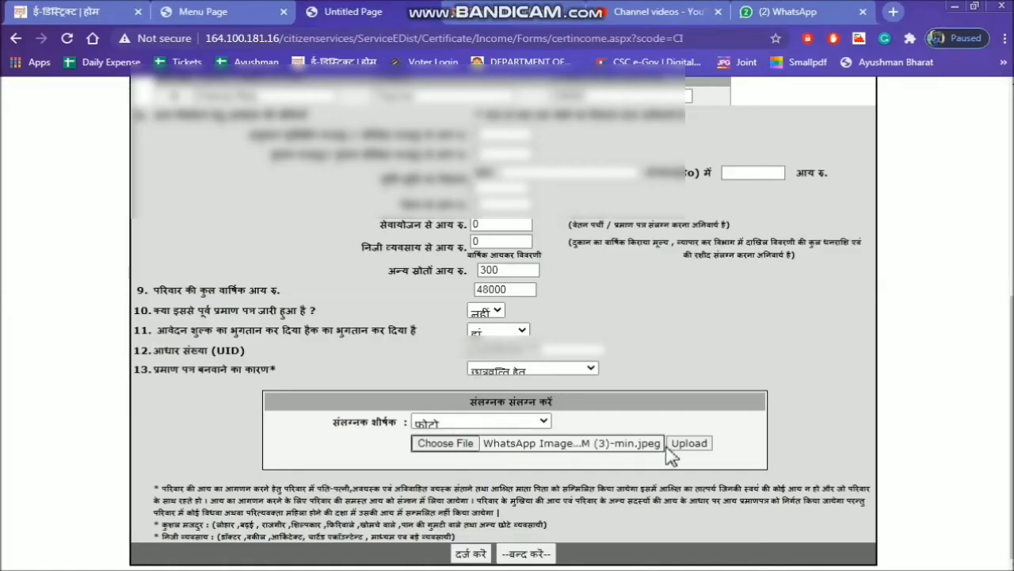
pyautogui.click(704, 449)
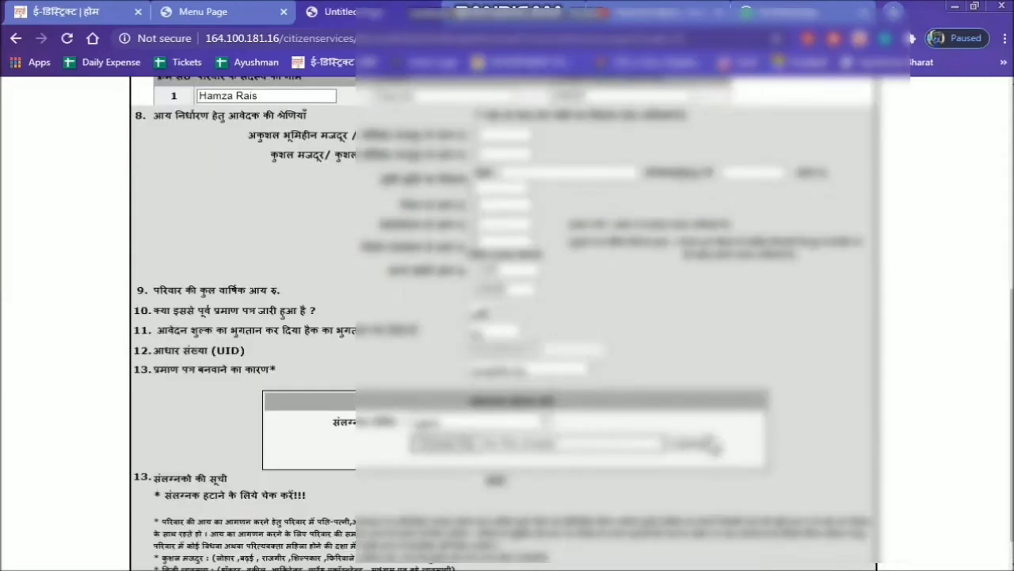
# Upload WhatsApp Image 2020-08-31 at 11.48.08 PM (1)-min.jpeg as the स्वप्रमाणित घोषणा पत्र attachment.
pyautogui.click(533, 426)
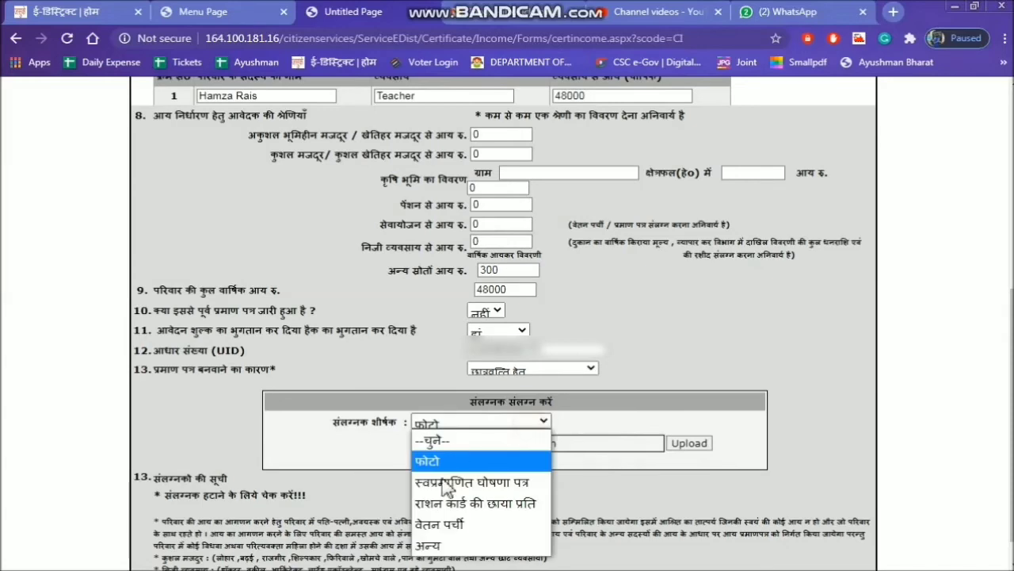
pyautogui.click(445, 485)
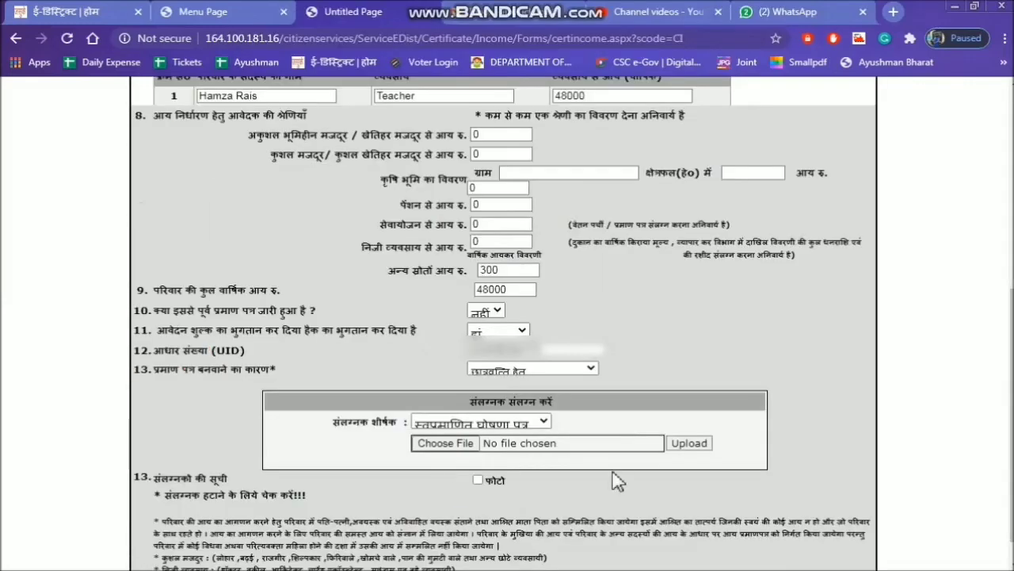
pyautogui.click(464, 452)
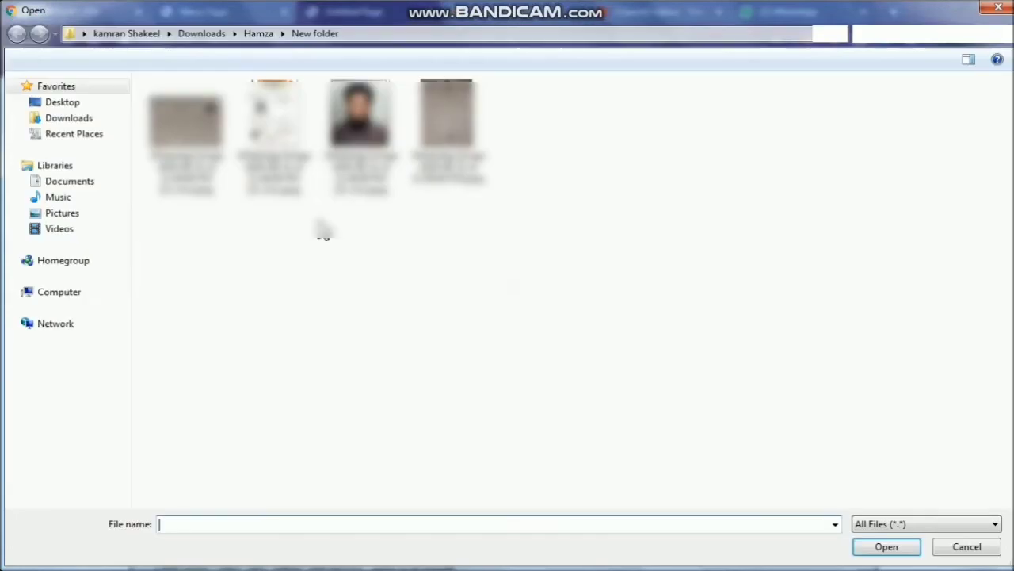
pyautogui.doubleClick(185, 119)
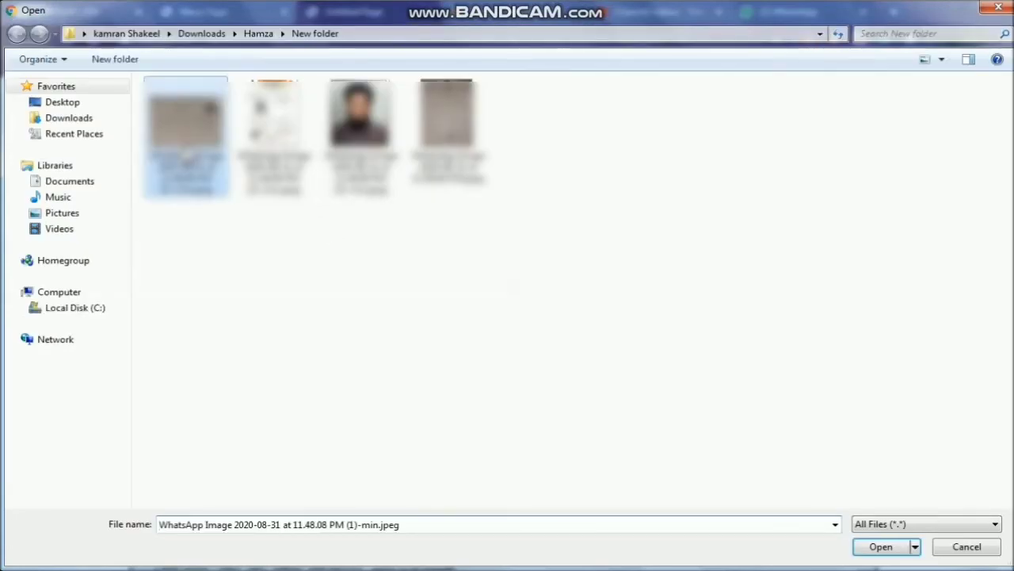
pyautogui.click(689, 444)
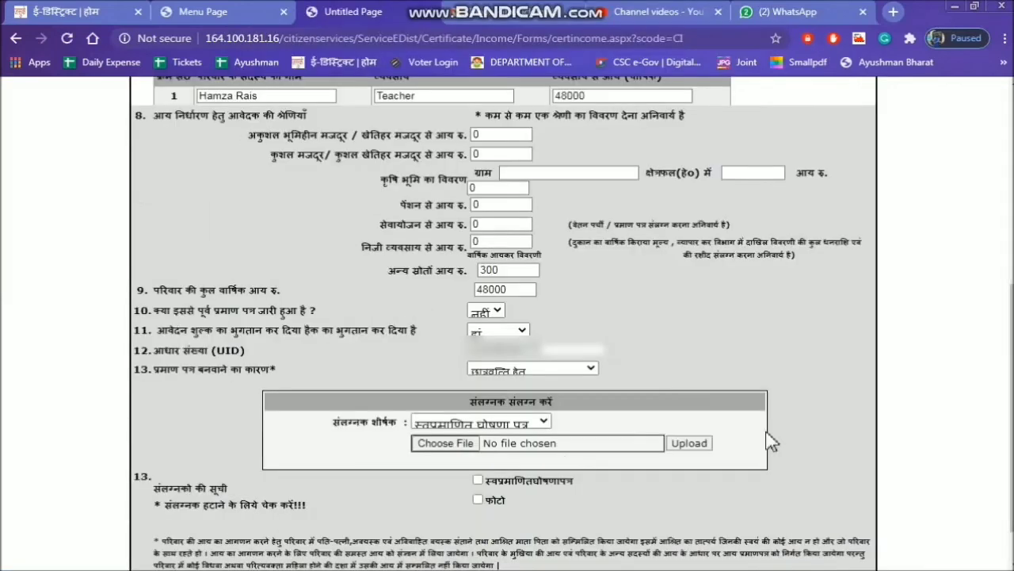
# Upload the fourth document image in the applicant's New folder as the वेतन पर्ची attachment.
pyautogui.click(531, 423)
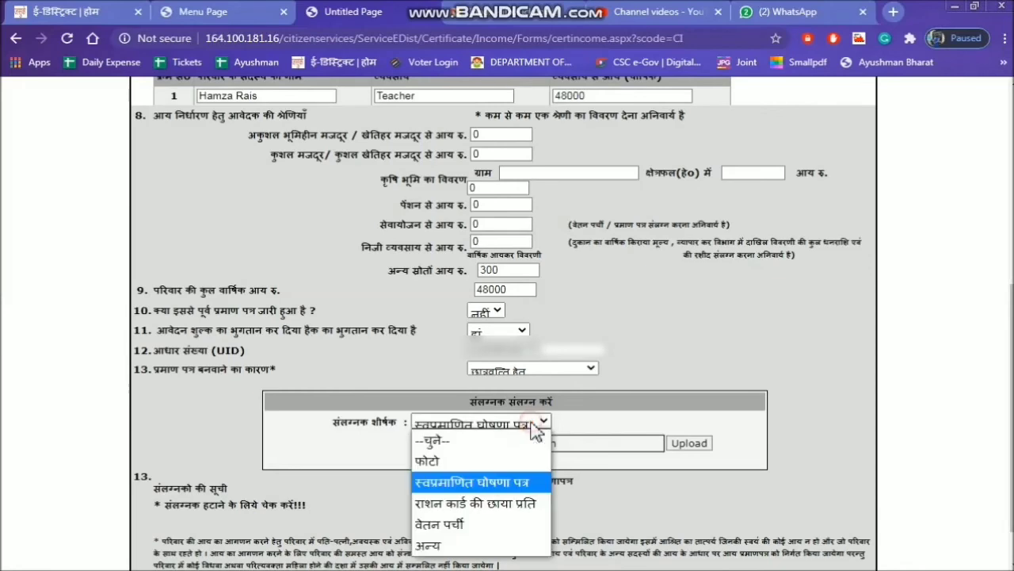
pyautogui.click(463, 526)
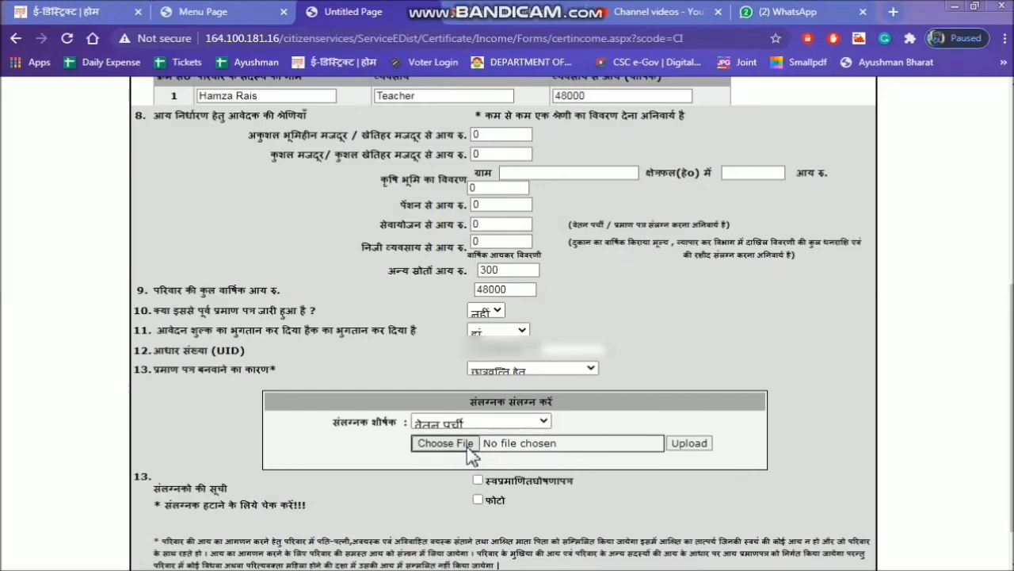
pyautogui.click(469, 446)
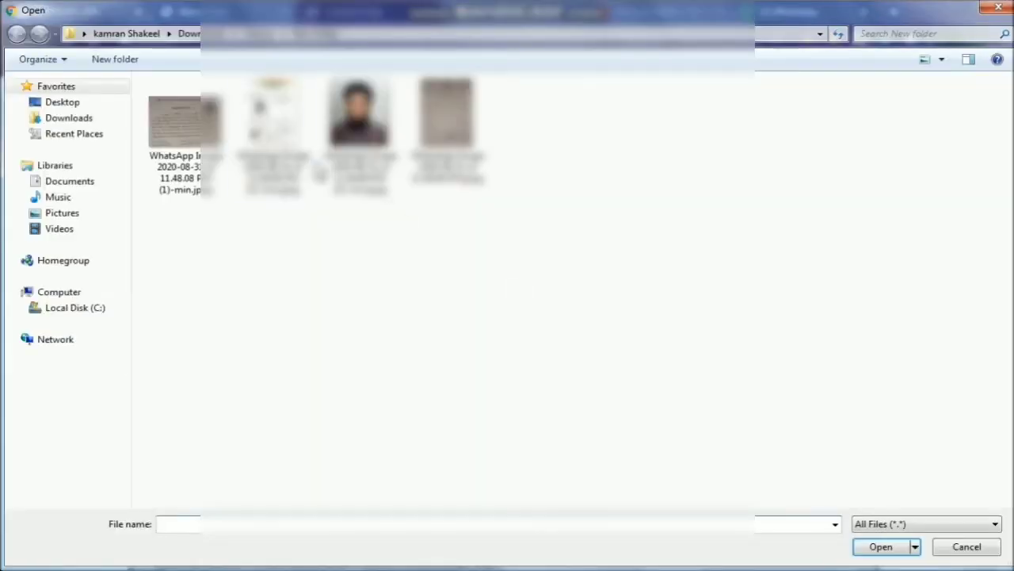
pyautogui.doubleClick(468, 142)
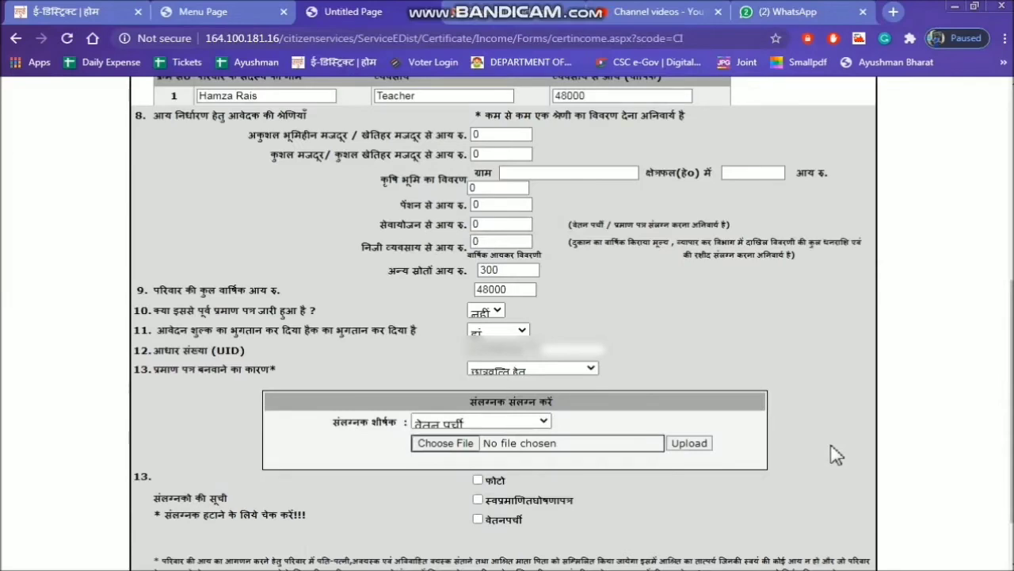
# Upload the applicant's Aadhaar card image as an अन्य attachment titled Aadhar card.
pyautogui.click(534, 423)
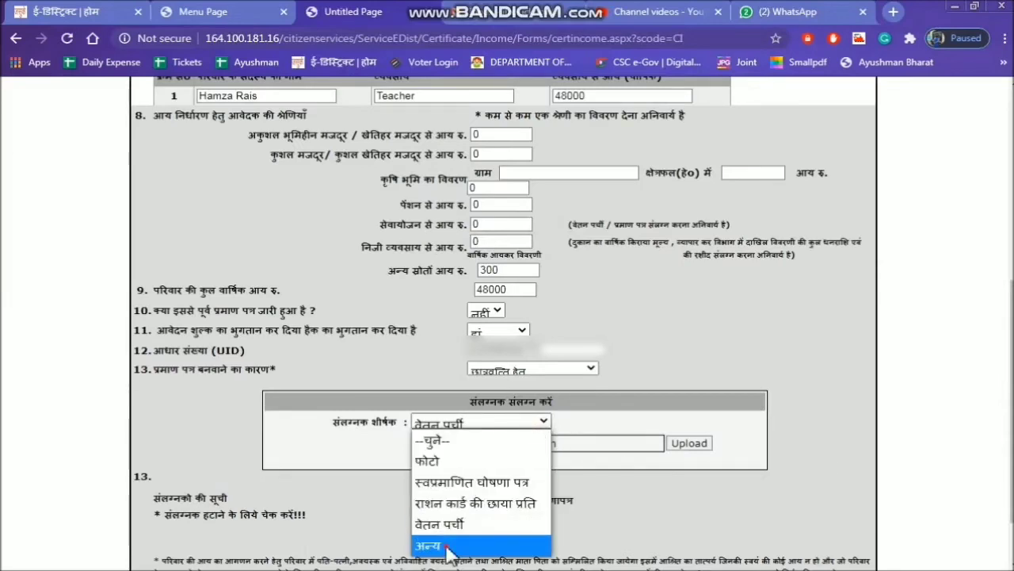
pyautogui.click(532, 545)
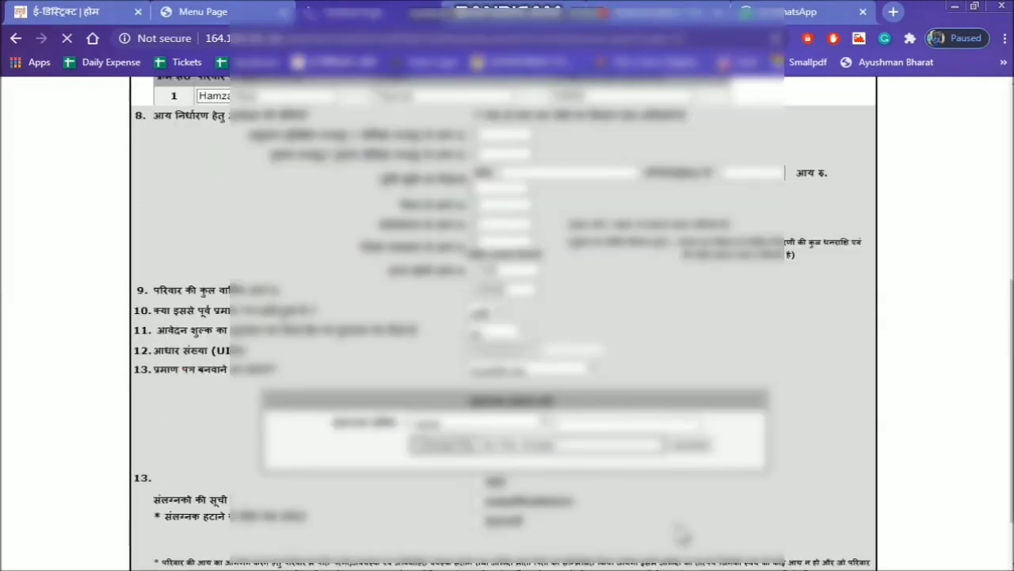
pyautogui.click(624, 427)
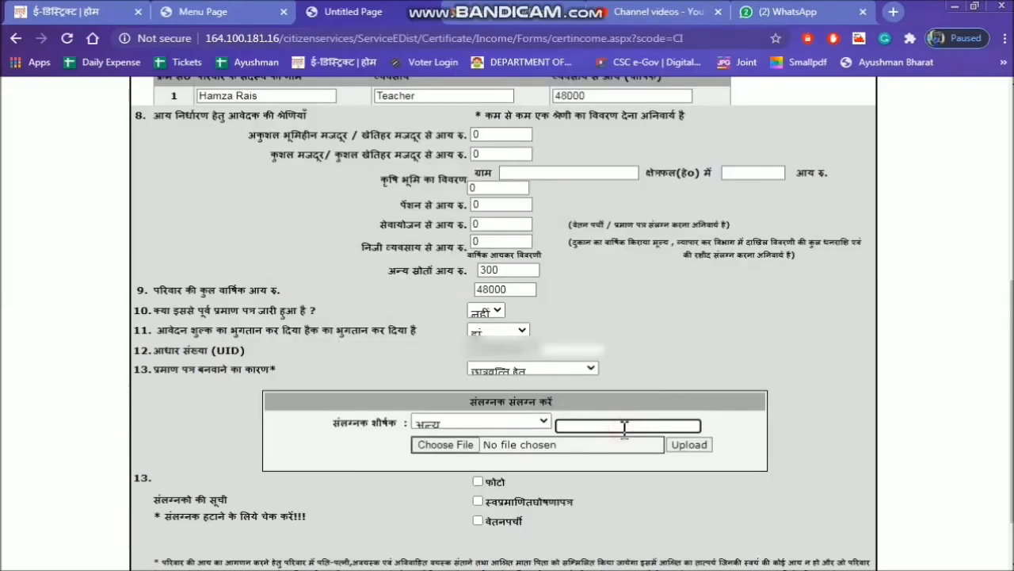
pyautogui.write('Aadhar card')
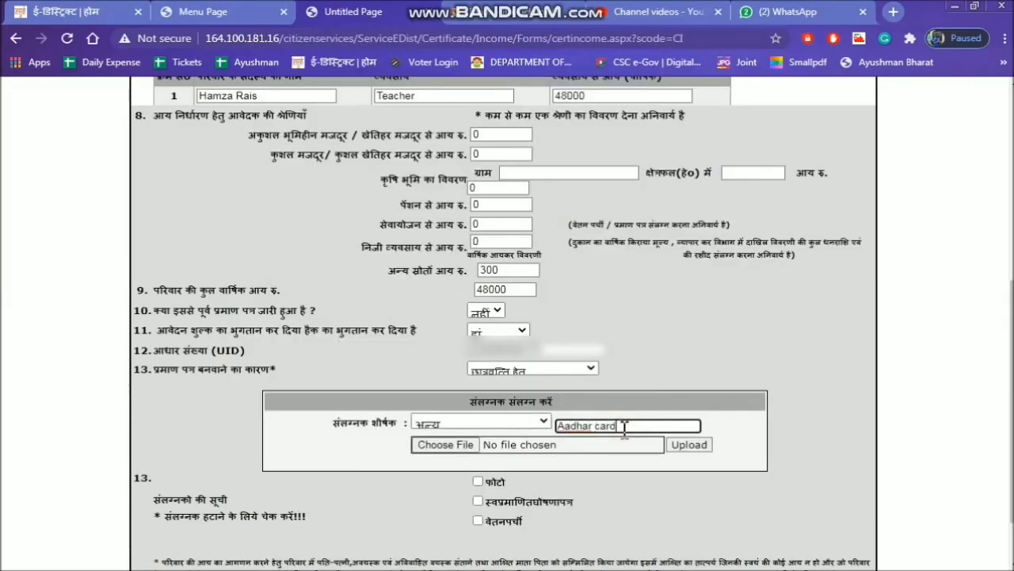
pyautogui.press('Tab')
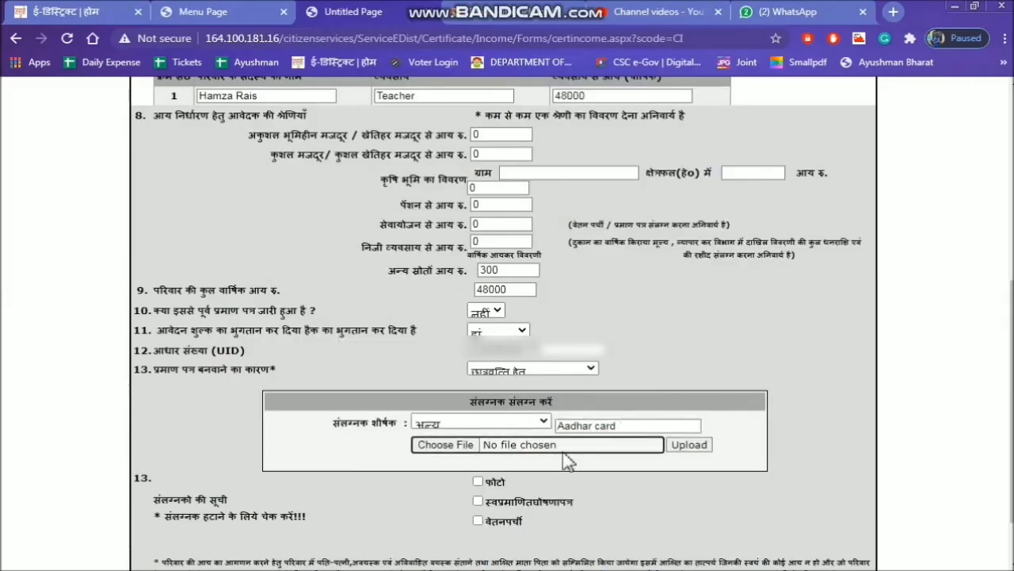
pyautogui.click(439, 442)
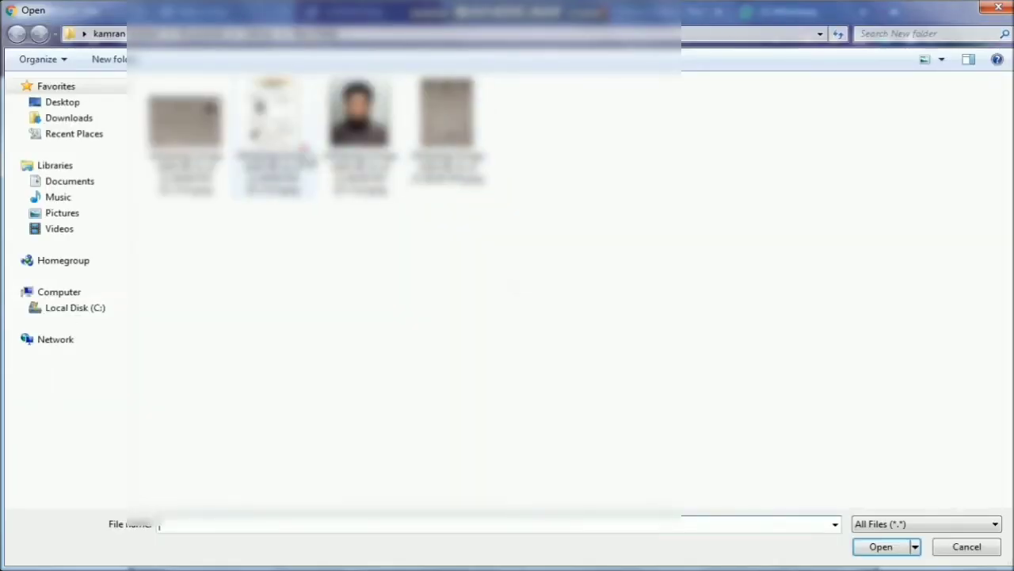
pyautogui.click(304, 149)
pyautogui.press('Return')
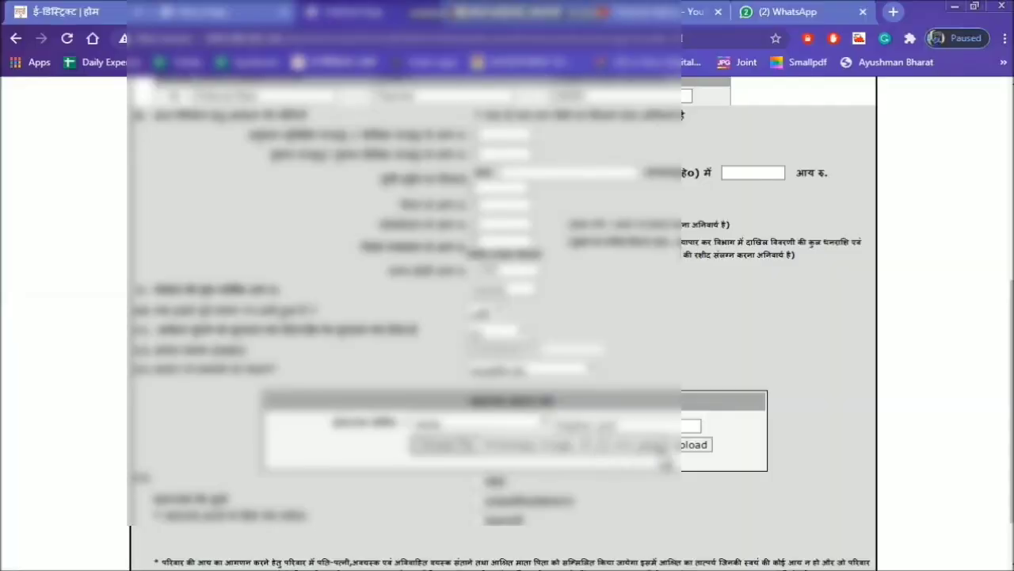
pyautogui.click(691, 448)
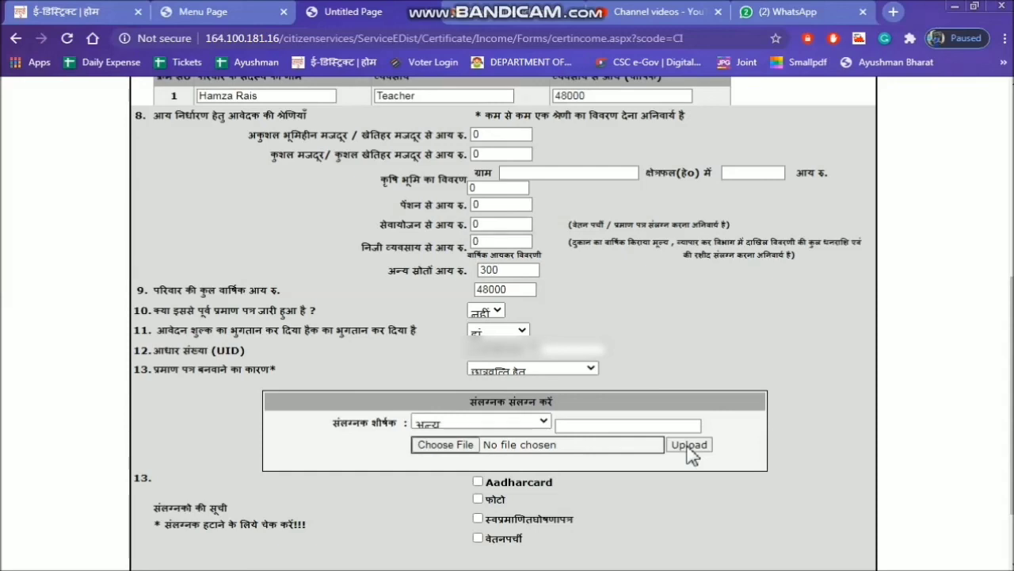
# Submit the completed income certificate form and proceed from the application preview to the service fee payment.
pyautogui.scroll(-2, 555, 444)
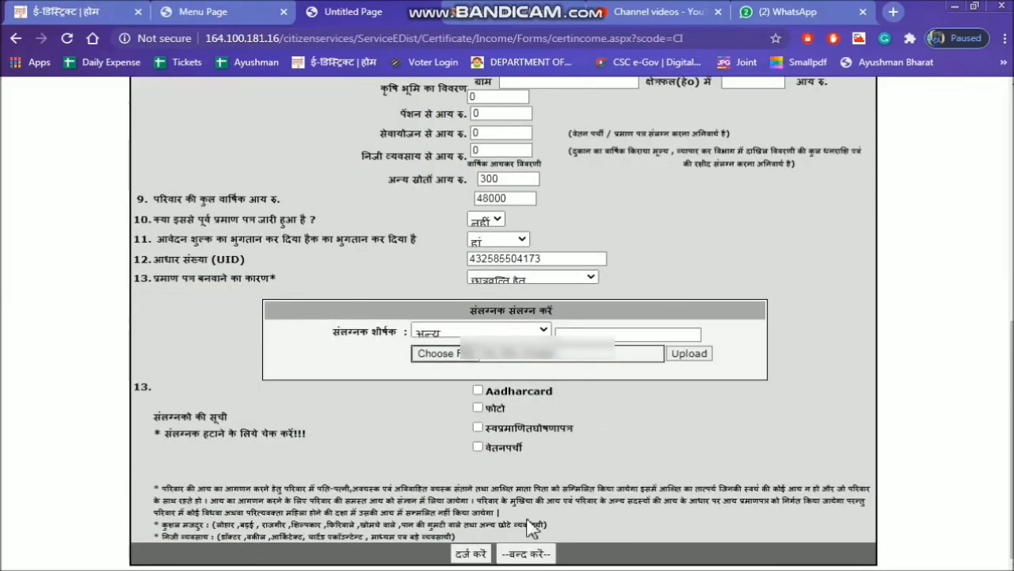
pyautogui.click(470, 554)
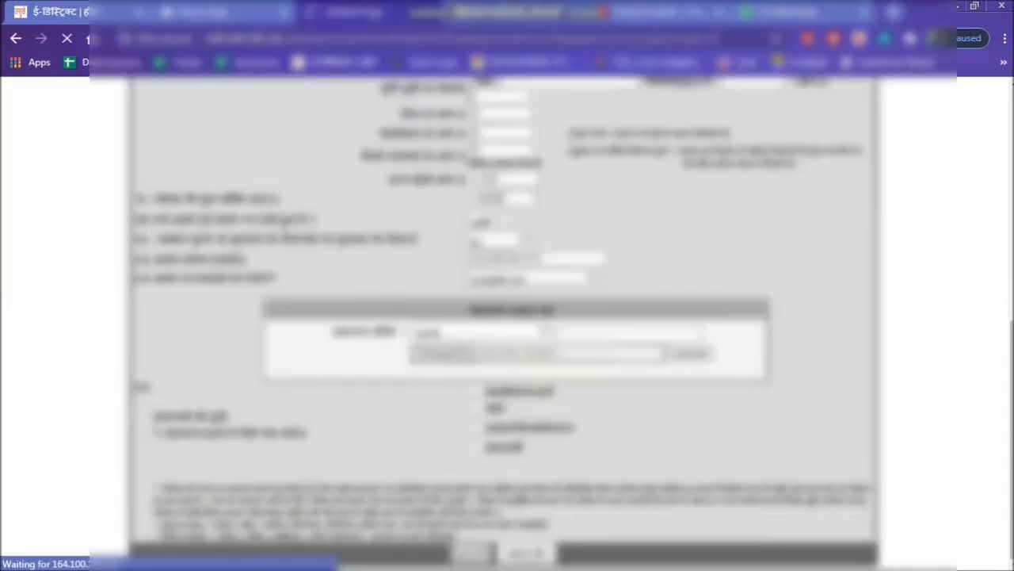
pyautogui.scroll(-8, 805, 495)
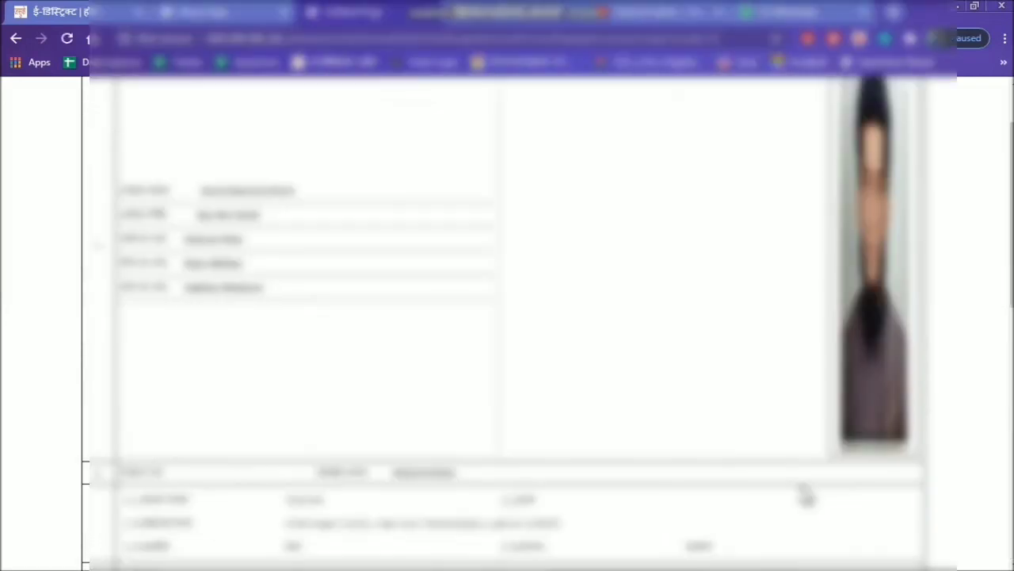
pyautogui.scroll(-1, 796, 504)
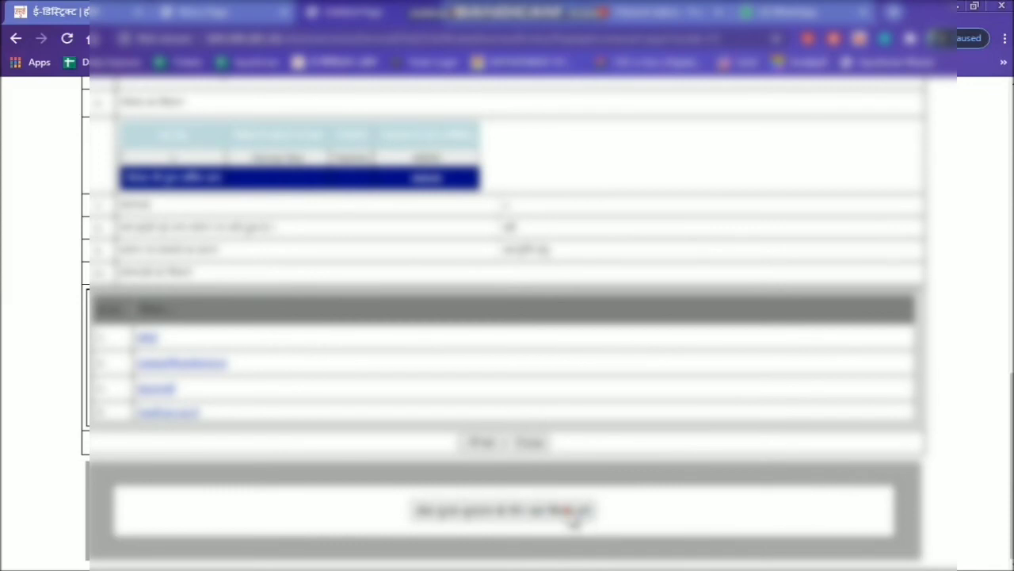
pyautogui.click(575, 515)
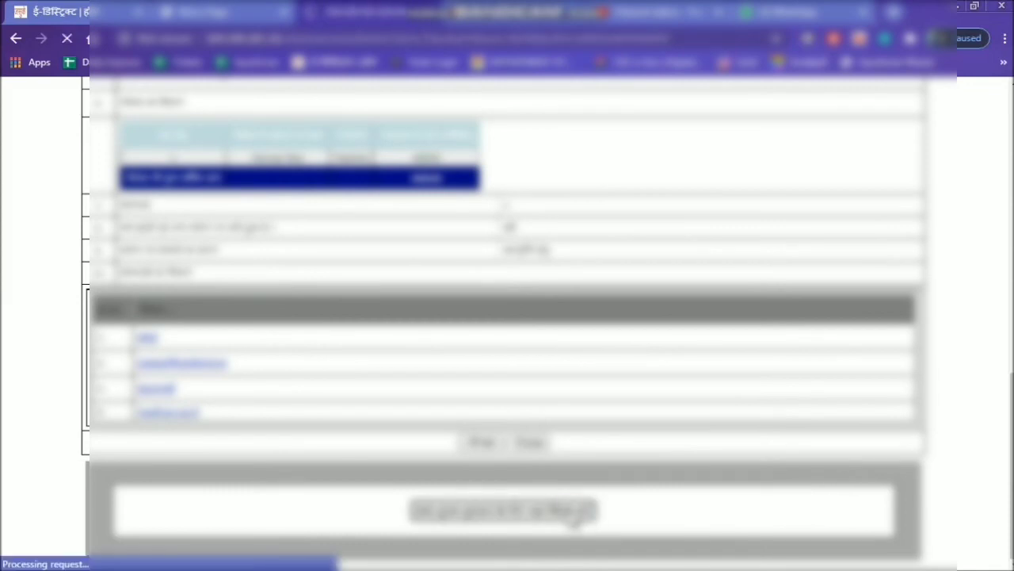